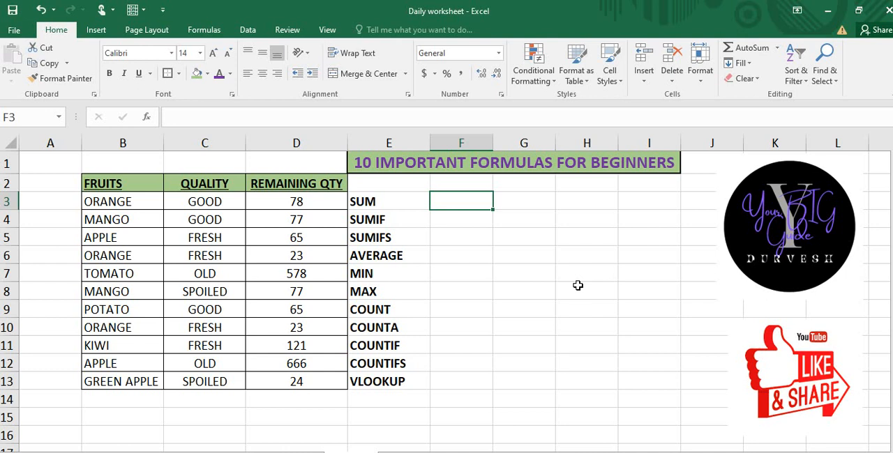
Step: Enter =SUM(D3:D13) in cell F3 to total the remaining quantities
{"action": "left_click", "coordinate": [384, 212]}
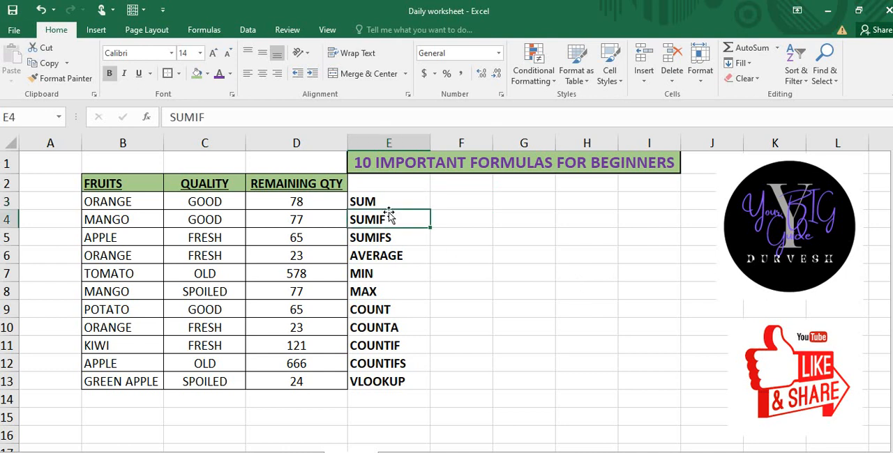
{"action": "left_click", "coordinate": [388, 206]}
{"action": "key", "text": "Right"}
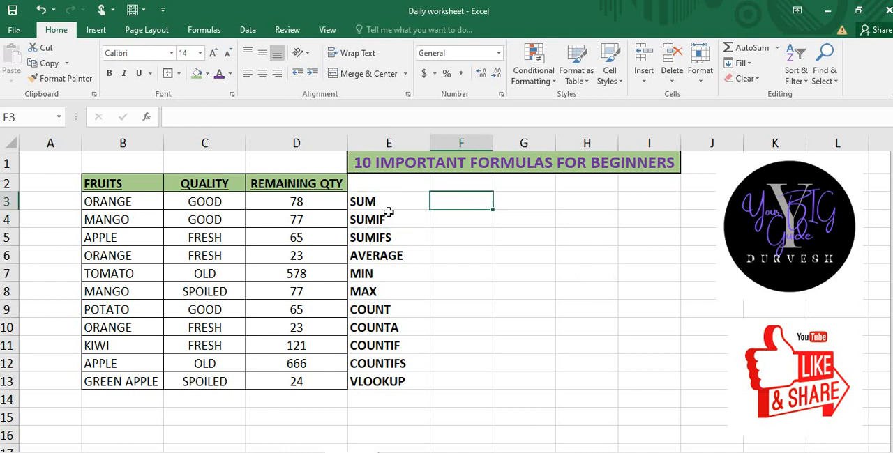
{"action": "type", "text": "="}
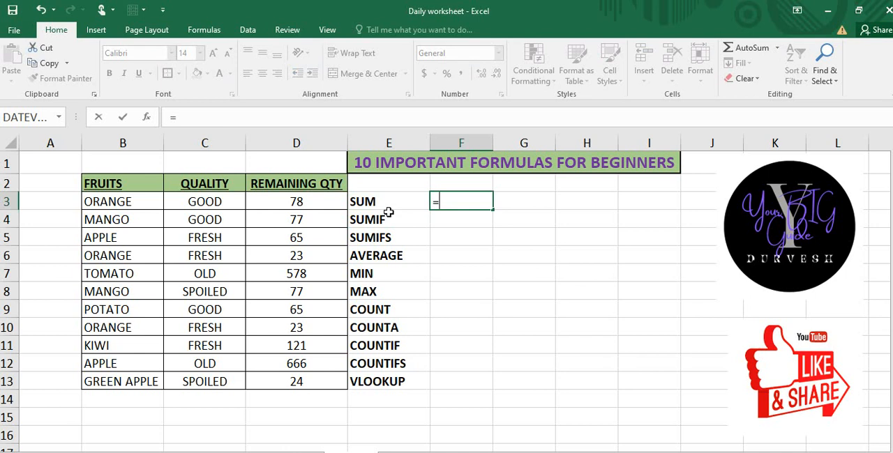
{"action": "type", "text": "SUM"}
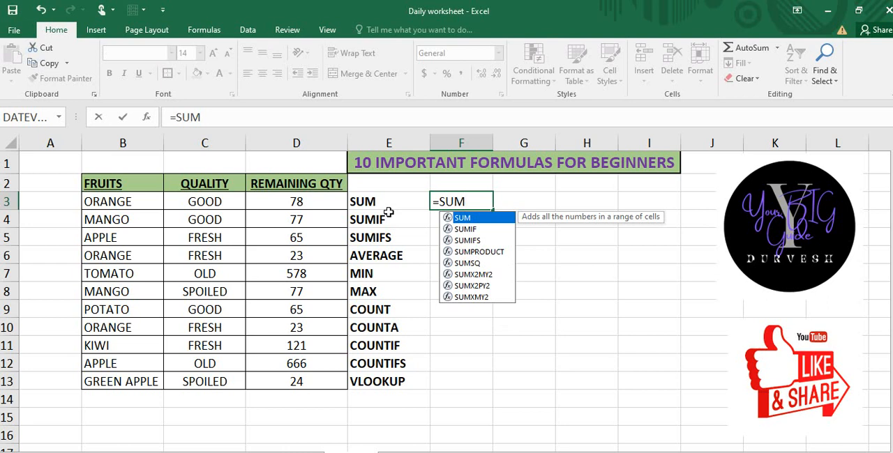
{"action": "type", "text": "("}
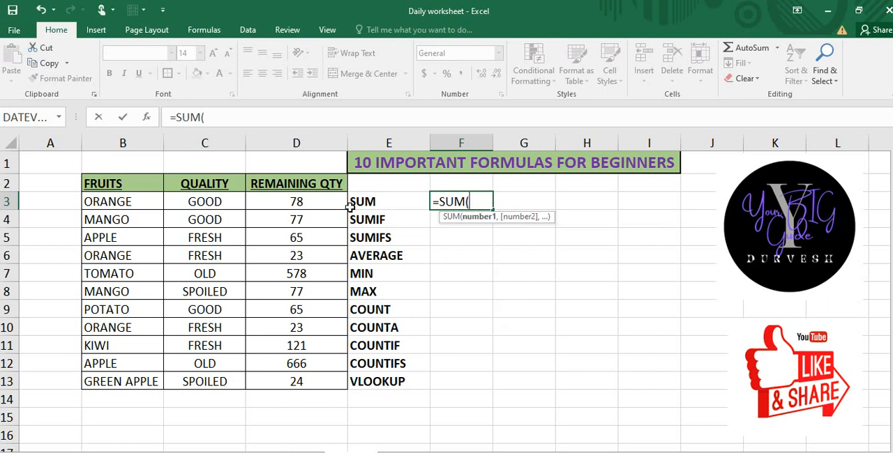
{"action": "left_click", "coordinate": [325, 204]}
{"action": "key", "text": "ctrl+shift+Down"}
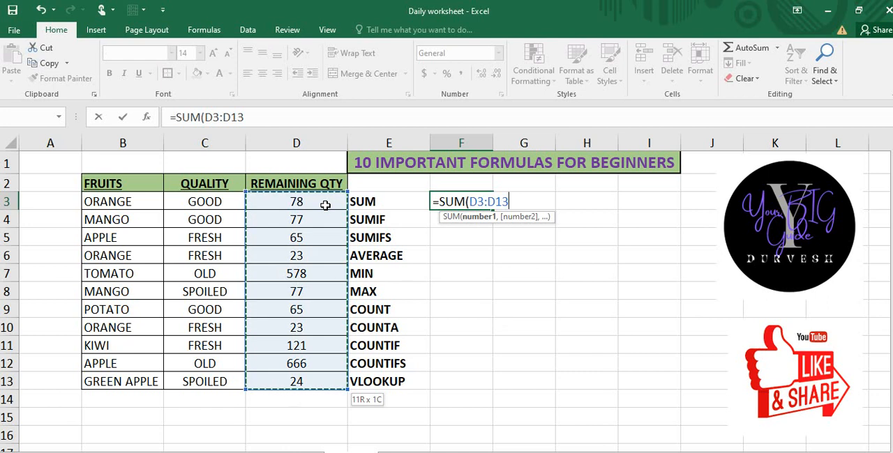
{"action": "left_click", "coordinate": [513, 202]}
{"action": "type", "text": ")"}
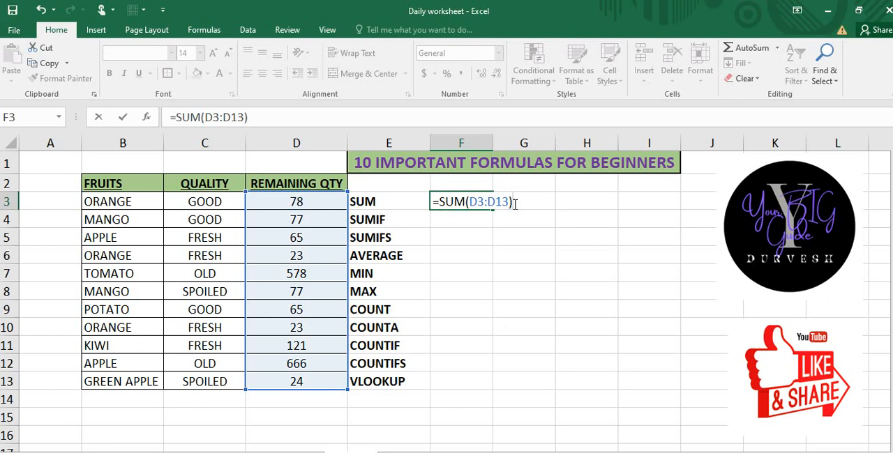
{"action": "key", "text": "Return"}
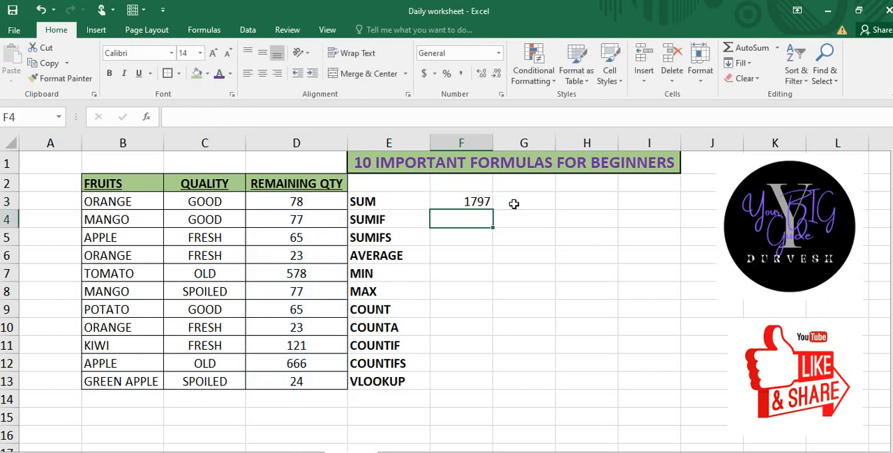
{"action": "left_click", "coordinate": [486, 203]}
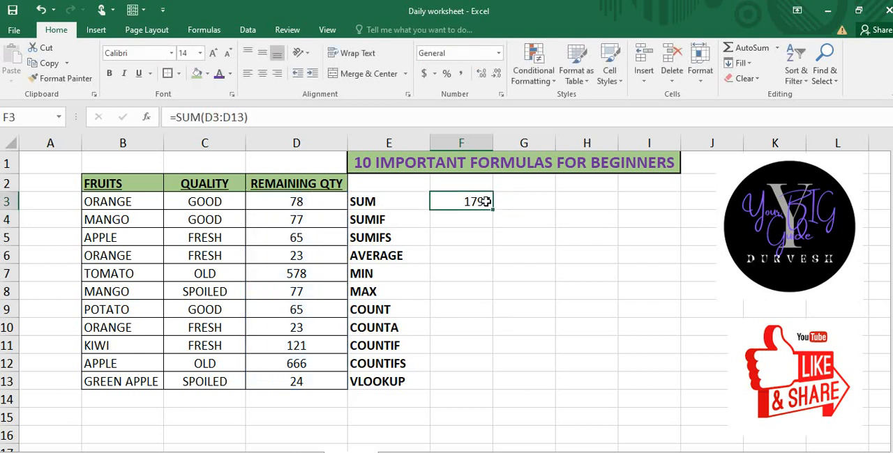
Step: Total D3:D13 in cell D14 with AutoSum and clear that cell again
{"action": "left_click", "coordinate": [301, 397]}
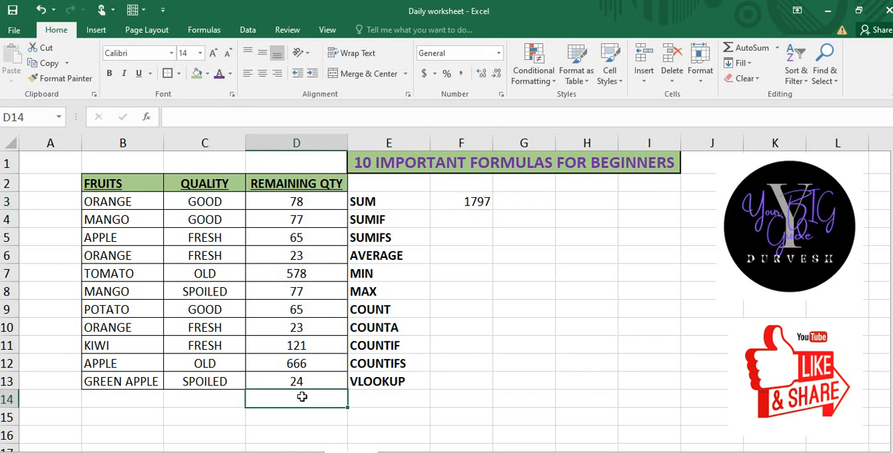
{"action": "key", "text": "alt+equal"}
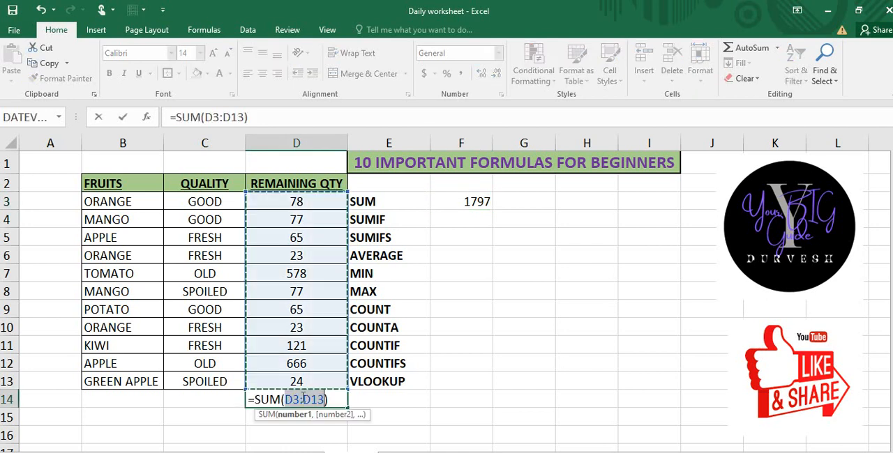
{"action": "key", "text": "Return"}
{"action": "left_click", "coordinate": [301, 397]}
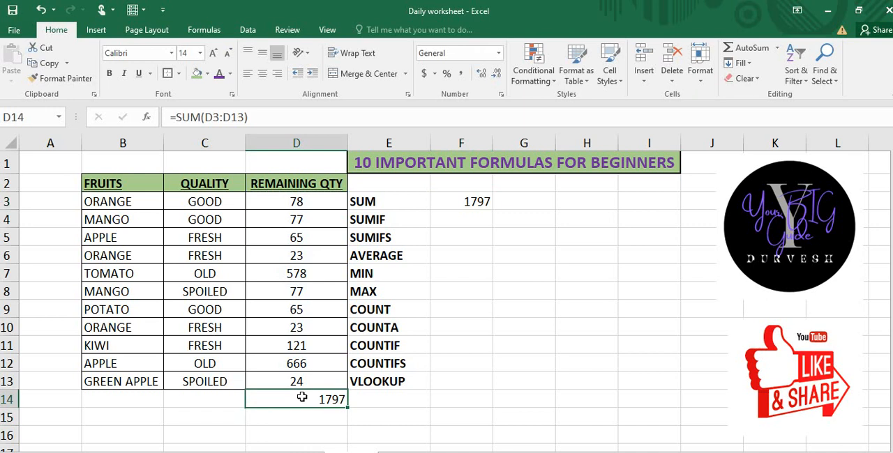
{"action": "key", "text": "Delete"}
Step: Begin a SUMIF formula in cell F4 with the fruit names in B3:B13 as the criteria range
{"action": "key", "text": "Right"}
{"action": "key", "text": "Up"}
{"action": "key", "text": "ctrl+Up"}
{"action": "key", "text": "ctrl+Up"}
{"action": "key", "text": "Down"}
{"action": "key", "text": "Down"}
{"action": "key", "text": "Down"}
{"action": "key", "text": "Right"}
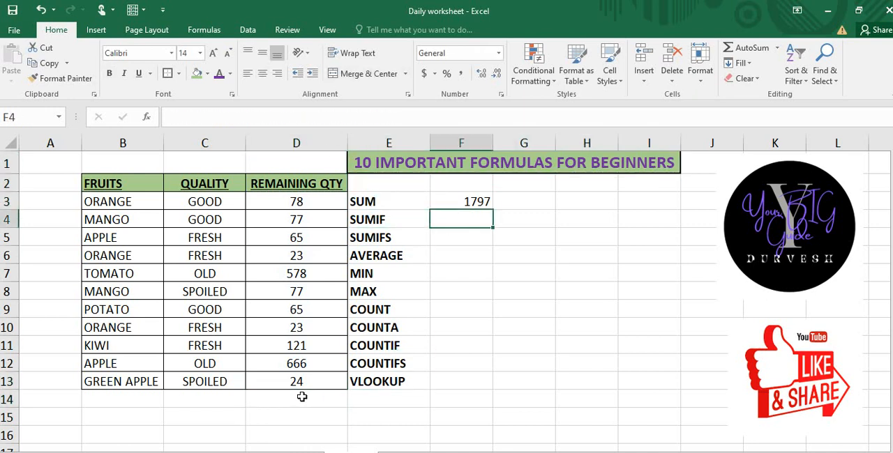
{"action": "type", "text": "=SUMIF"}
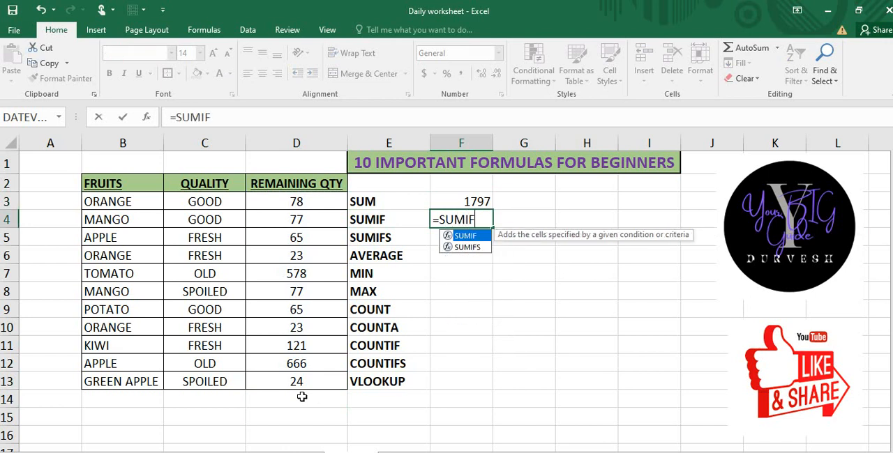
{"action": "type", "text": "("}
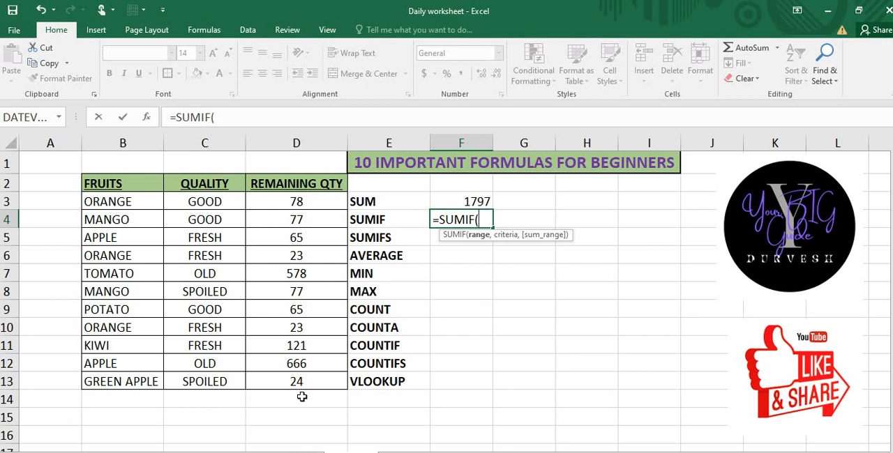
{"action": "key", "text": "Left"}
{"action": "key", "text": "Left"}
{"action": "key", "text": "Left"}
{"action": "key", "text": "Left"}
{"action": "key", "text": "Up"}
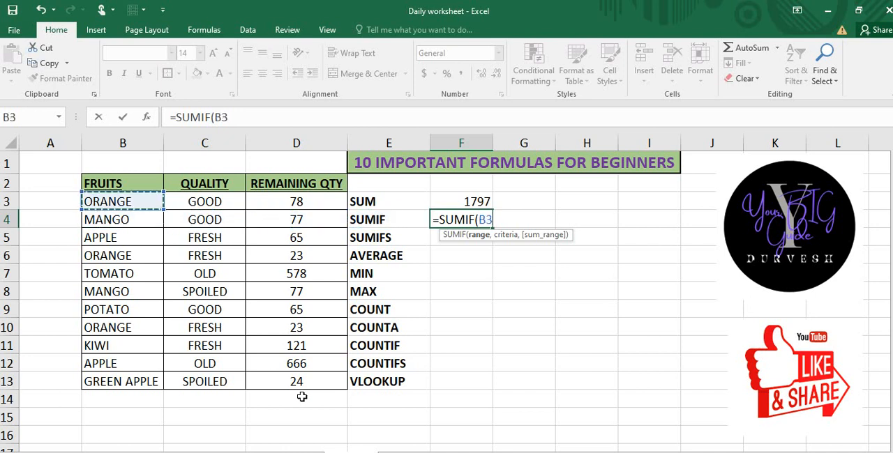
{"action": "key", "text": "ctrl+shift+Down"}
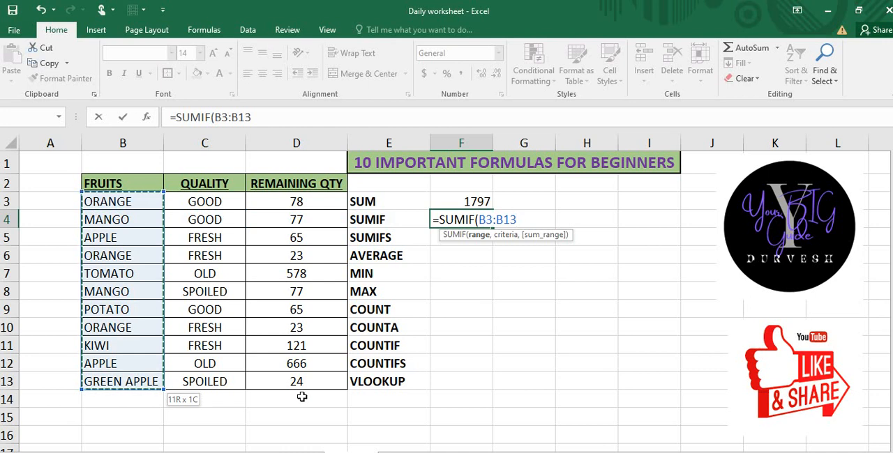
{"action": "type", "text": ","}
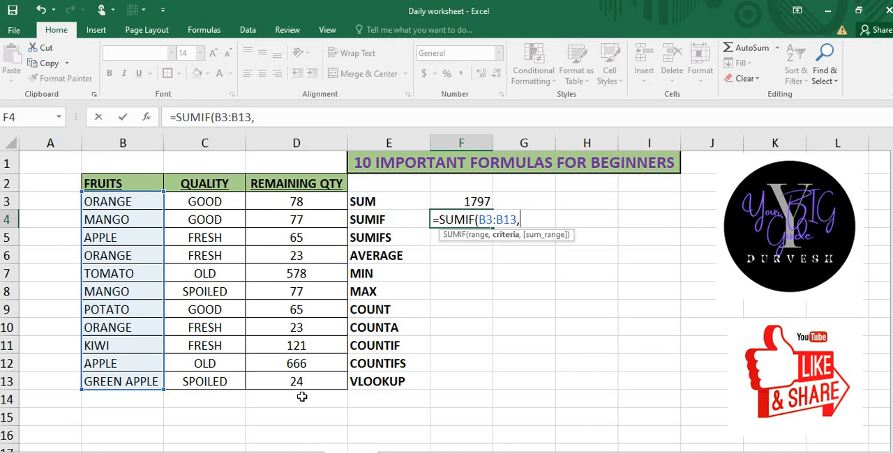
{"action": "type", "text": "\"MANGO\""}
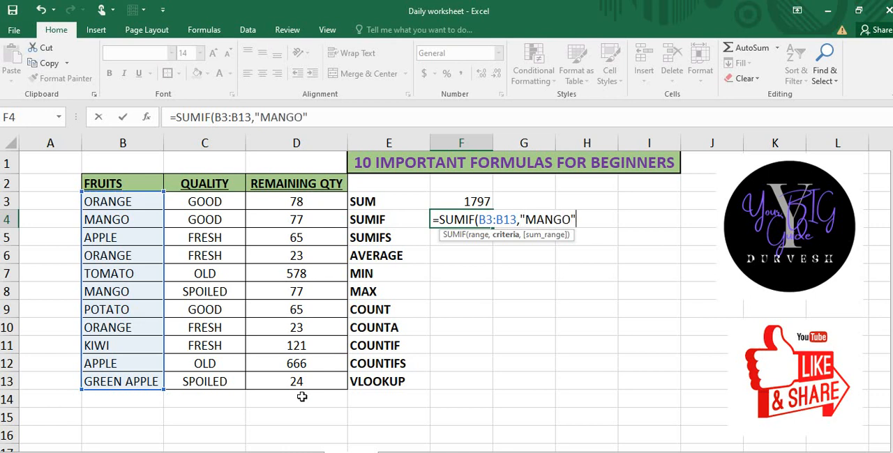
{"action": "type", "text": ","}
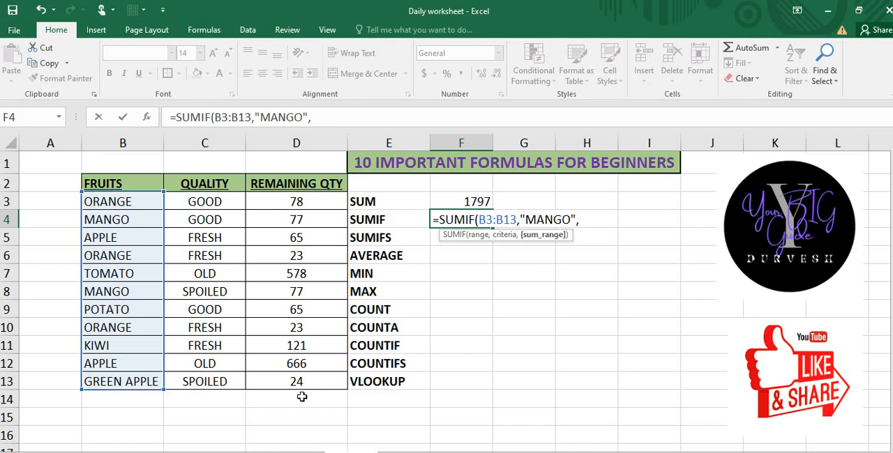
Step: Complete the SUMIF formula in F4 with the criterion "MANGO" and the sum range D3:D13
{"action": "key", "text": "Left"}
{"action": "key", "text": "Left"}
{"action": "key", "text": "Up"}
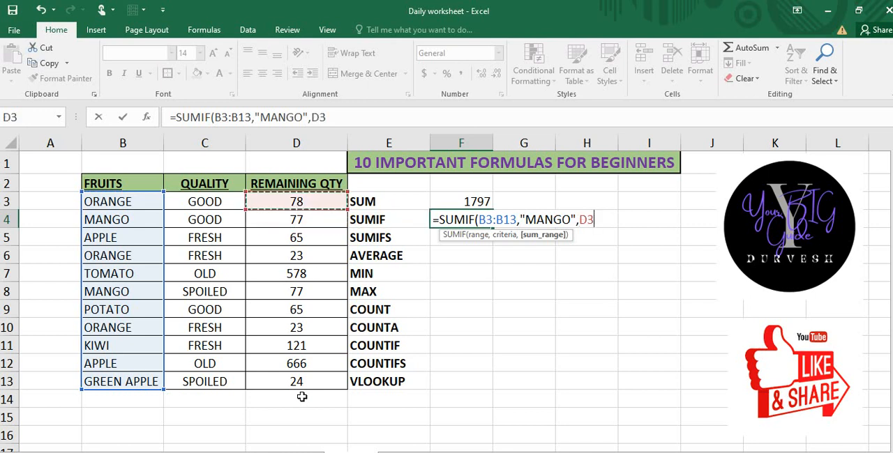
{"action": "key", "text": "ctrl+shift+Down"}
{"action": "type", "text": ")"}
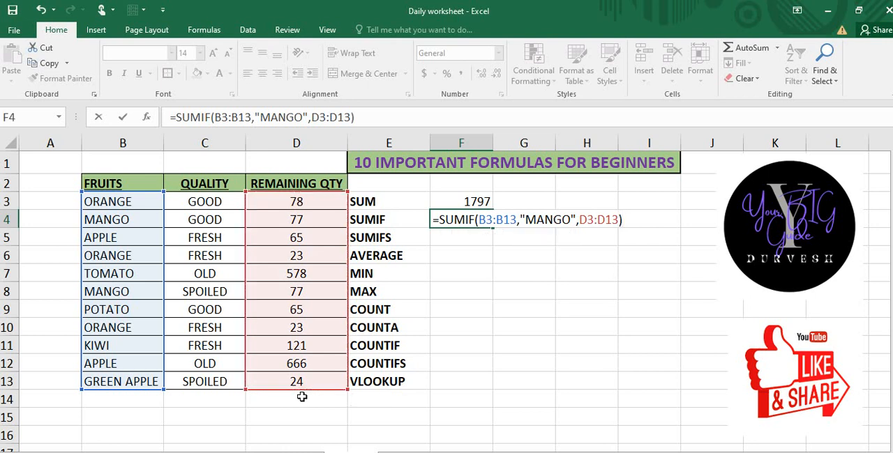
{"action": "key", "text": "Return"}
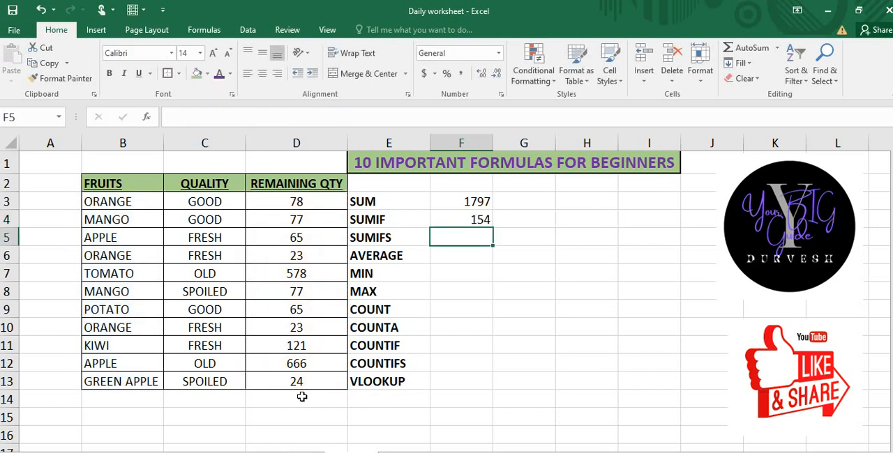
{"action": "key", "text": "Up"}
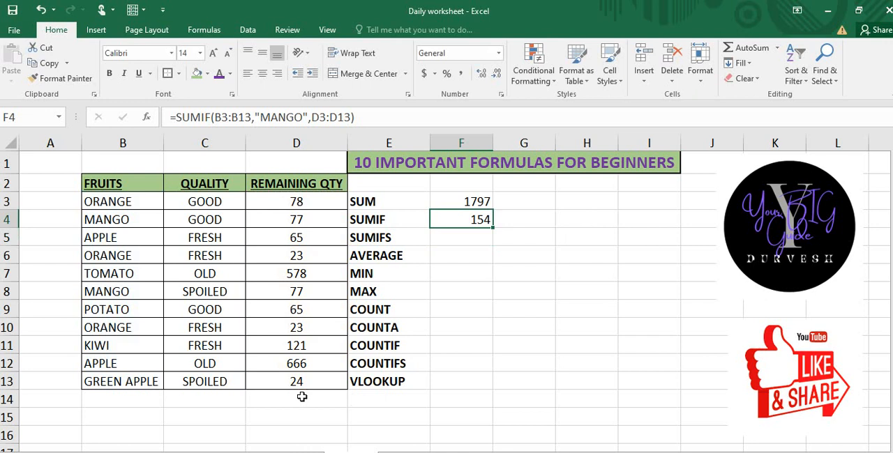
{"action": "left_click", "coordinate": [140, 223]}
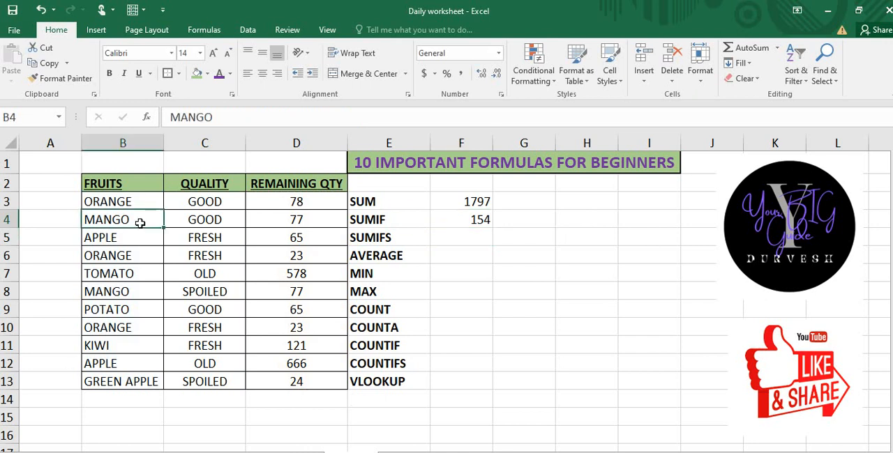
{"action": "left_click", "coordinate": [297, 286]}
Step: Begin a SUMIFS formula in cell F5 with the remaining quantities in D3:D13 as the sum range
{"action": "left_click", "coordinate": [481, 234]}
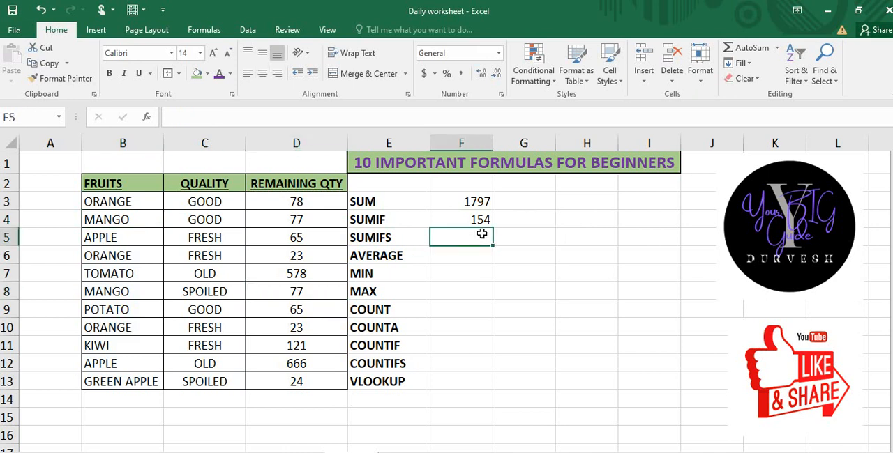
{"action": "type", "text": "="}
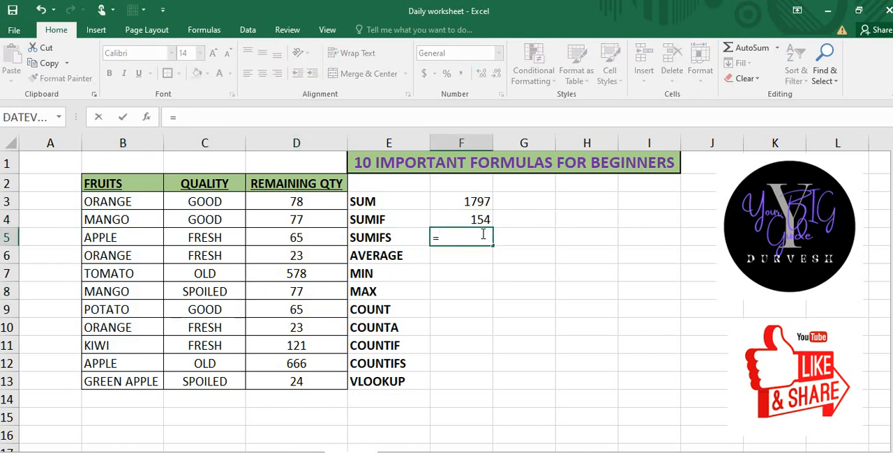
{"action": "type", "text": "SUMIFS"}
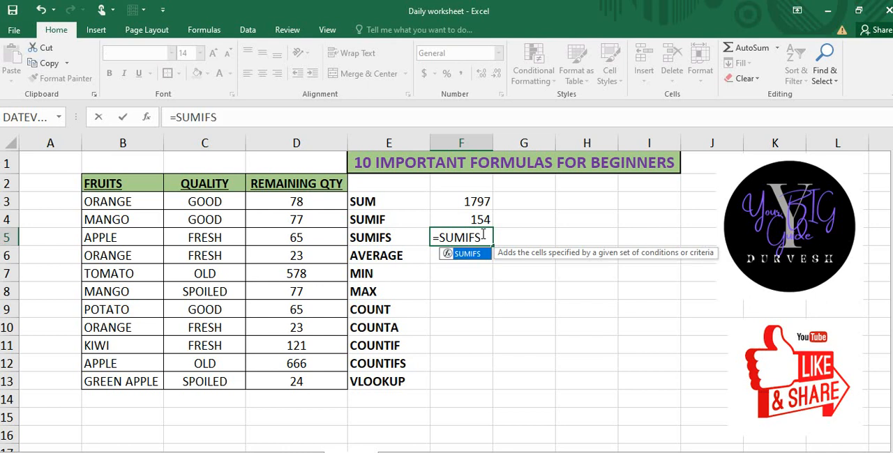
{"action": "type", "text": "("}
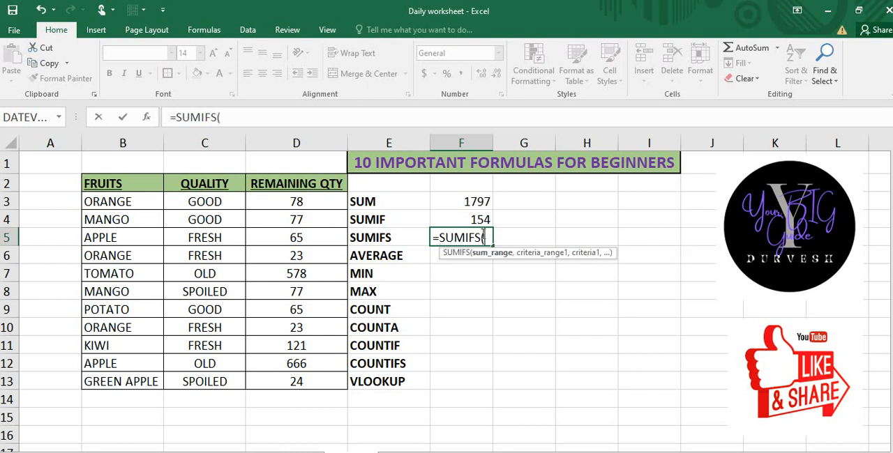
{"action": "left_click", "coordinate": [317, 203]}
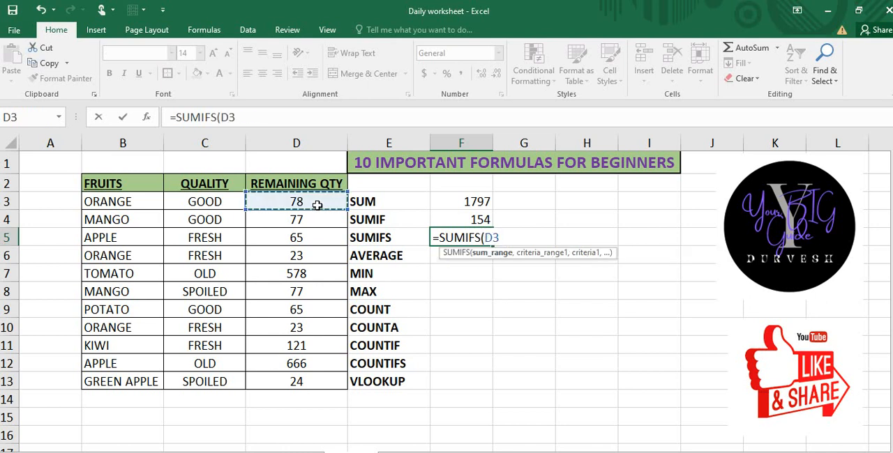
{"action": "key", "text": "ctrl+shift+Down"}
{"action": "type", "text": ","}
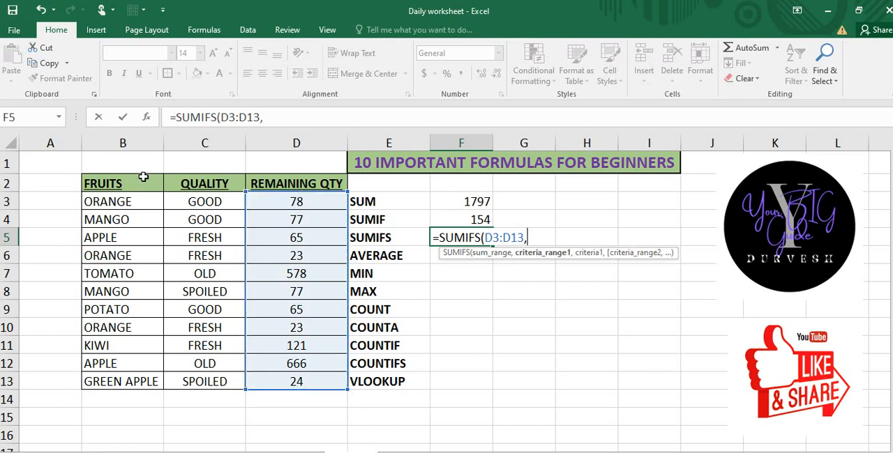
Step: Add B3:B13 with the criterion "MANGO" as the first condition of the SUMIFS formula in F5
{"action": "left_click", "coordinate": [126, 201]}
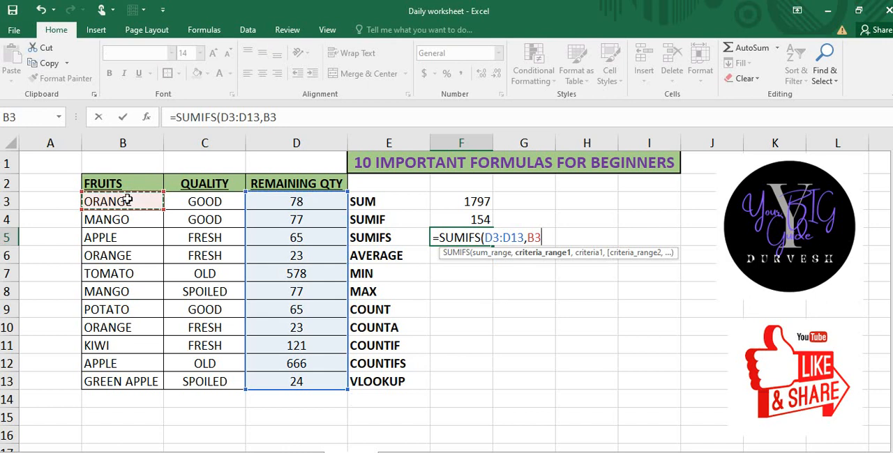
{"action": "key", "text": "ctrl+shift+Down"}
{"action": "type", "text": ","}
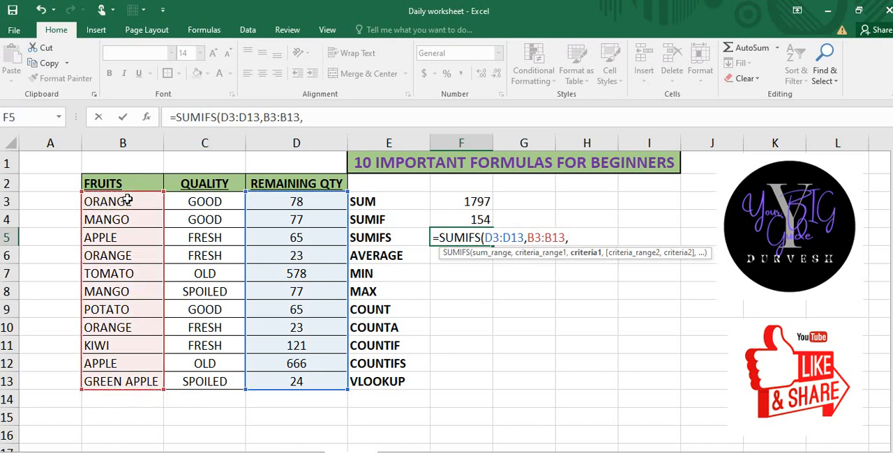
{"action": "type", "text": "\"MAN"}
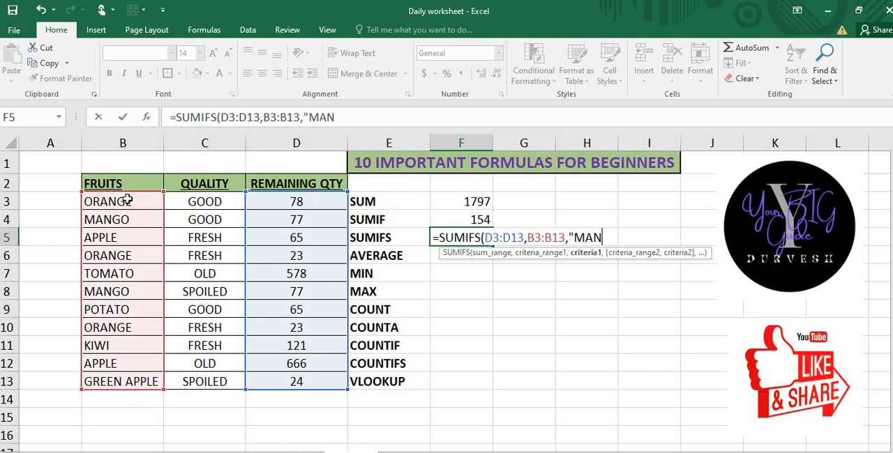
{"action": "type", "text": "GO\","}
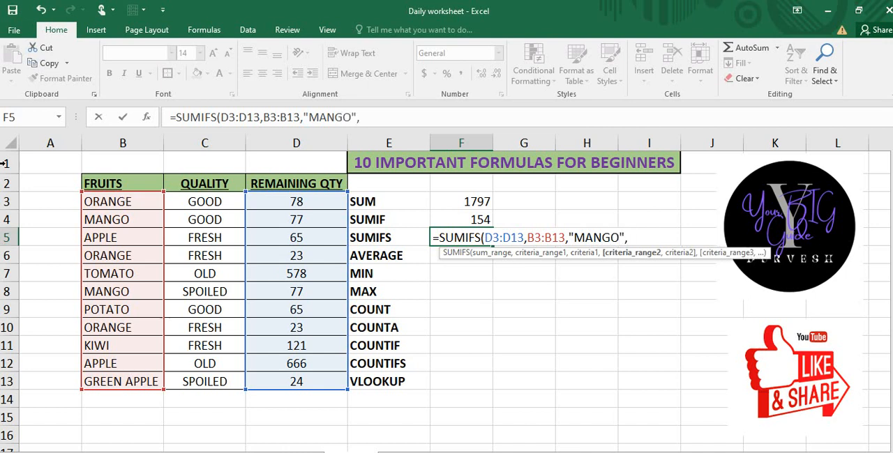
Step: Complete the SUMIFS formula in F5 with C3:C13 and the criterion "GOOD" as the second condition
{"action": "left_click_drag", "start_coordinate": [202, 201], "coordinate": [198, 378]}
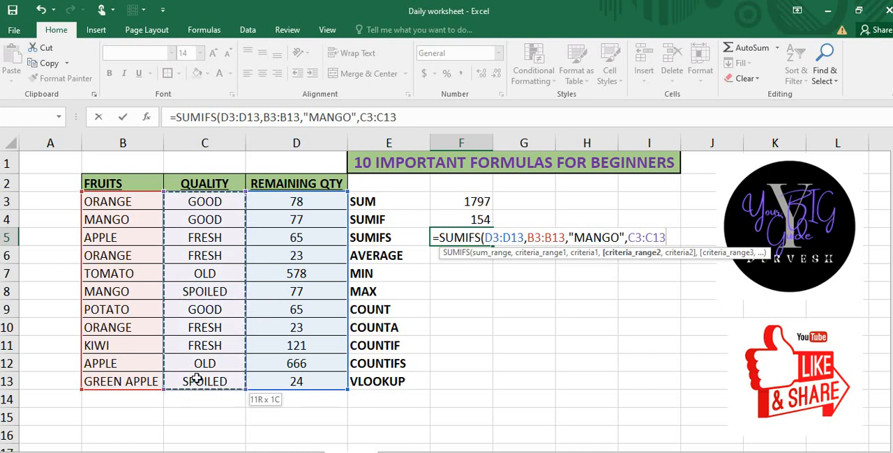
{"action": "type", "text": ","}
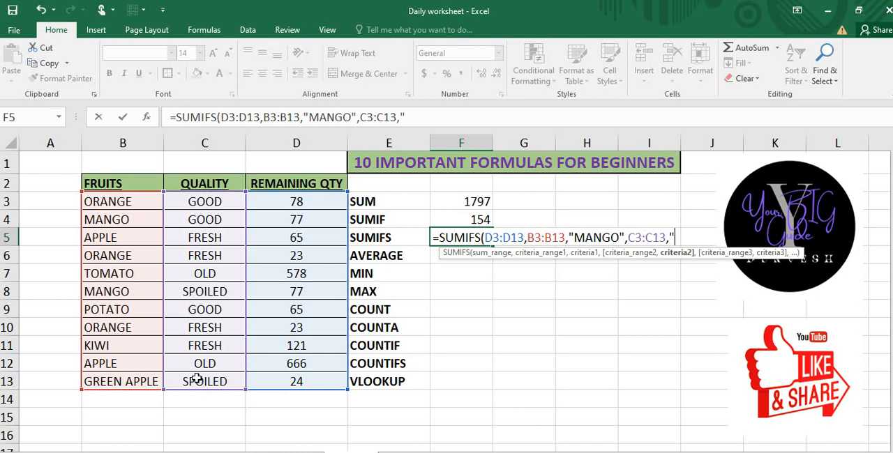
{"action": "type", "text": "\"GOOD"}
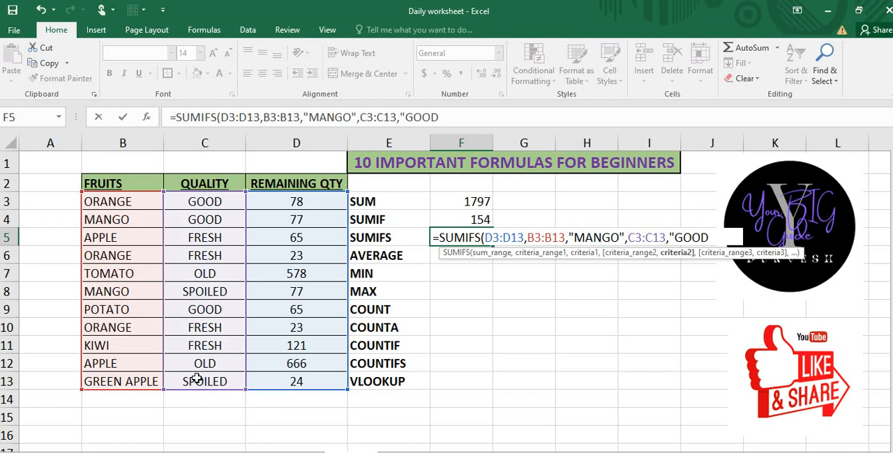
{"action": "type", "text": "\")"}
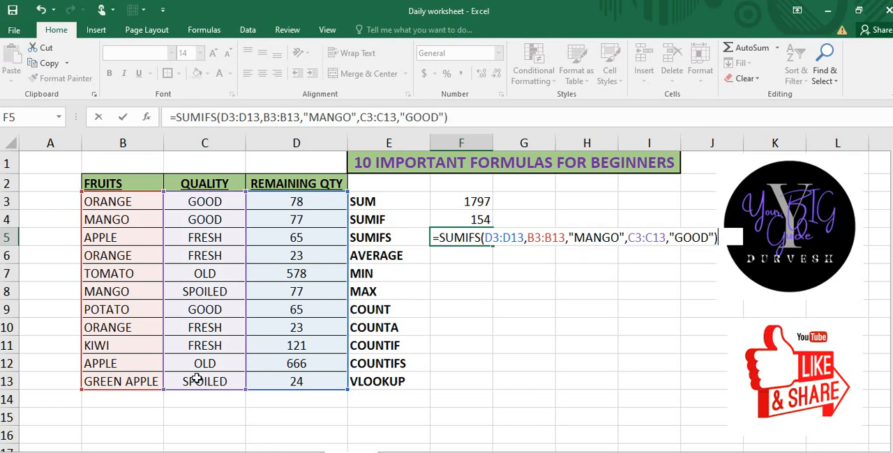
{"action": "key", "text": "Return"}
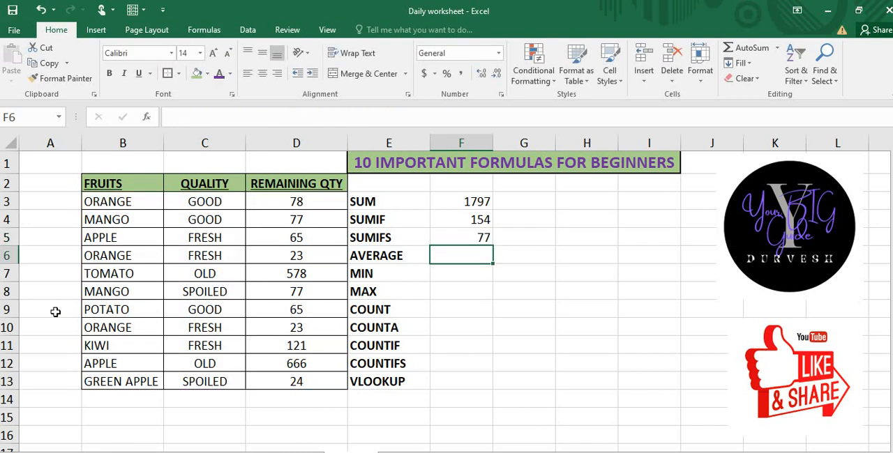
{"action": "left_click", "coordinate": [199, 223]}
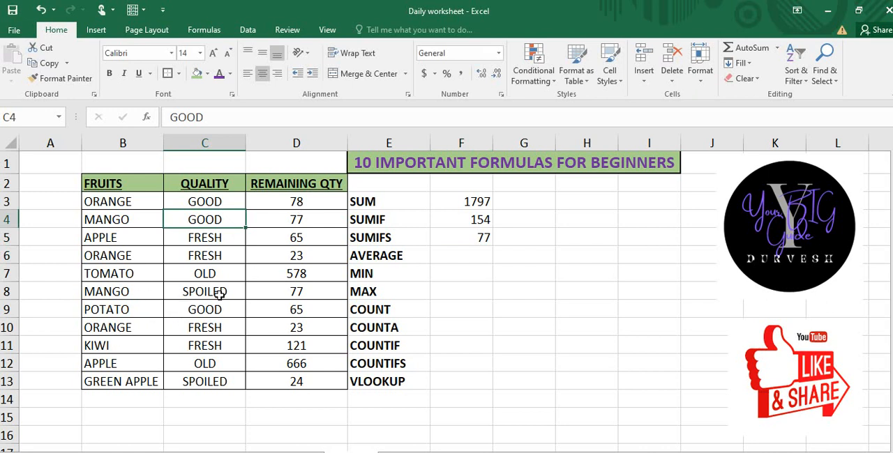
{"action": "left_click", "coordinate": [219, 293]}
Step: Enter an AVERAGE formula in cell F6 over the remaining quantities in D3:D13
{"action": "left_click", "coordinate": [470, 259]}
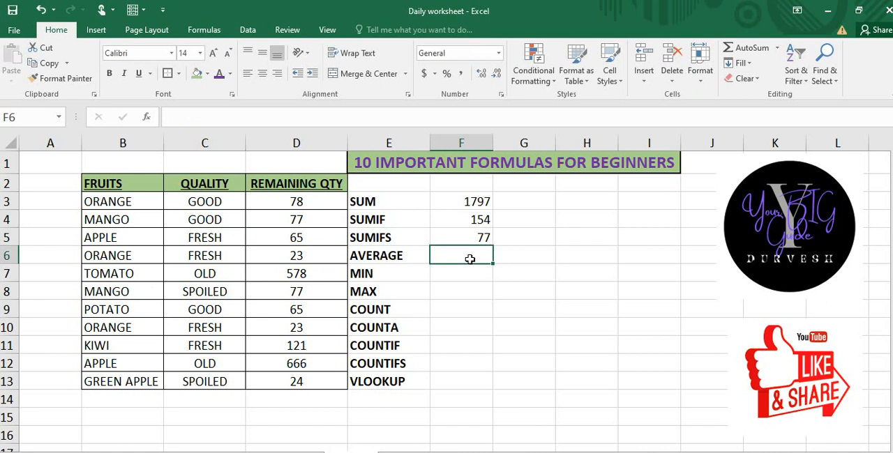
{"action": "type", "text": "=AV"}
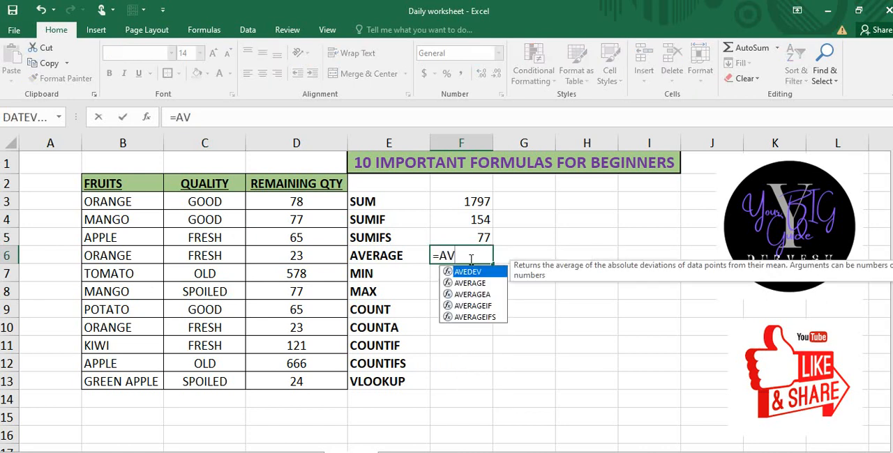
{"action": "key", "text": "Down"}
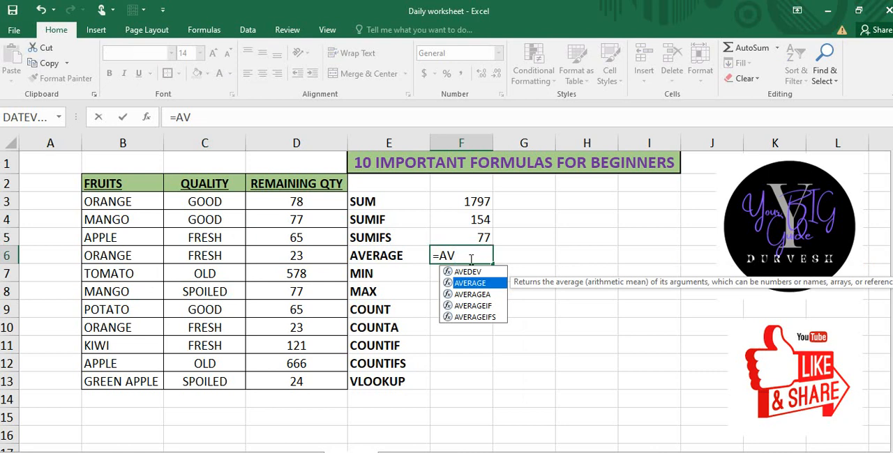
{"action": "type", "text": "ERA"}
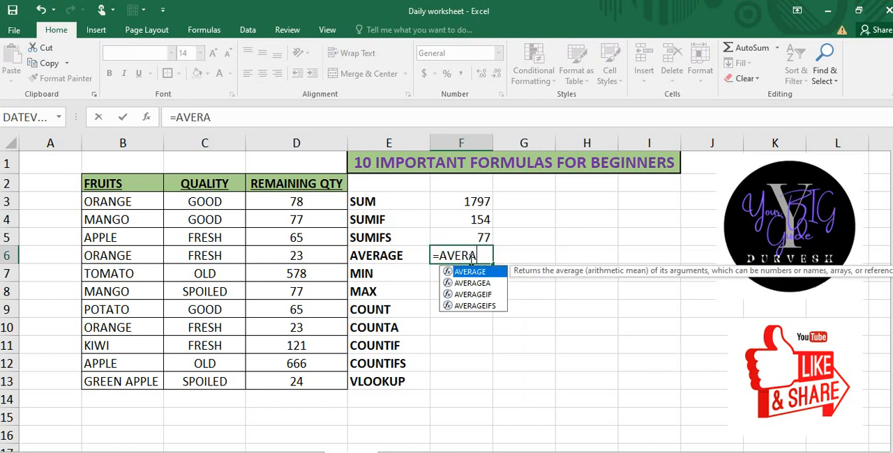
{"action": "type", "text": "GE("}
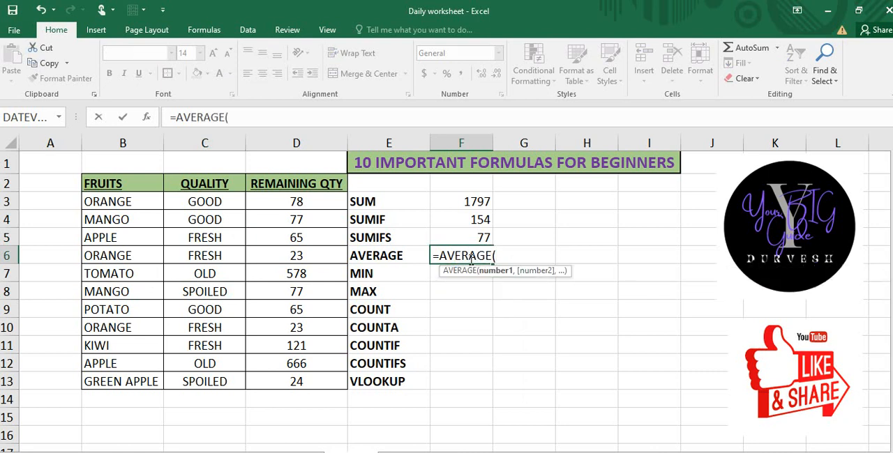
{"action": "left_click", "coordinate": [319, 202]}
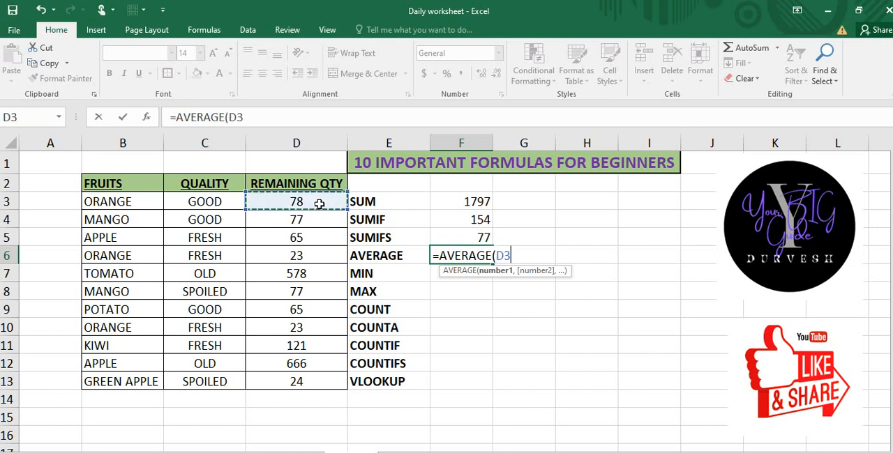
{"action": "key", "text": "ctrl+shift+Down"}
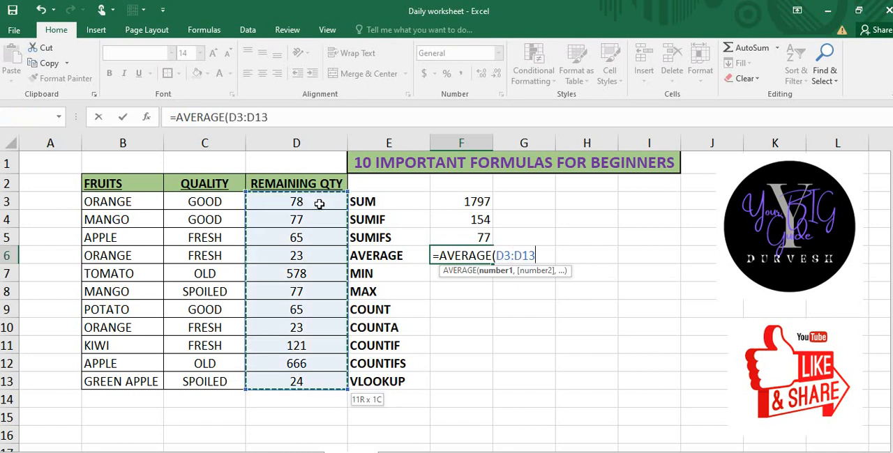
{"action": "type", "text": ")"}
{"action": "key", "text": "Return"}
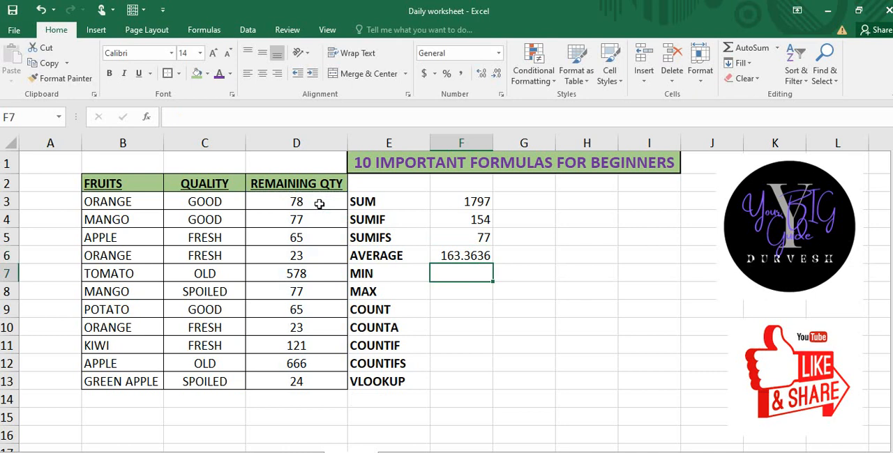
{"action": "key", "text": "Up"}
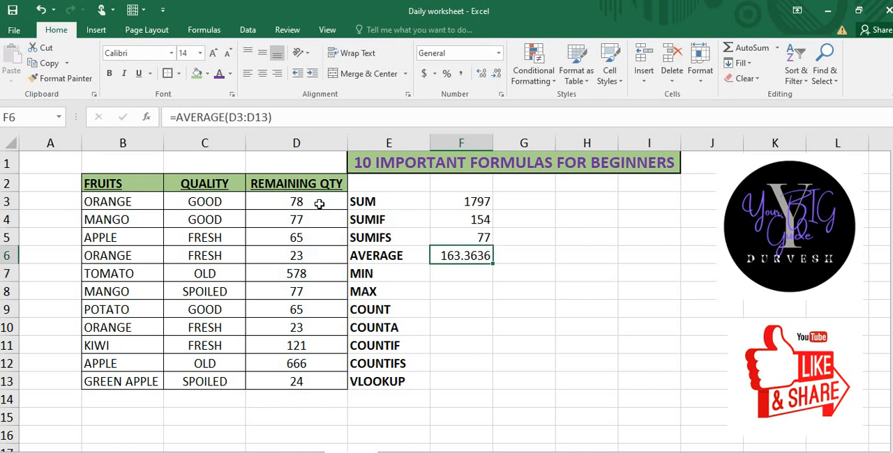
Step: Enter a MIN formula in cell F7 over the remaining quantities in D3:D13
{"action": "key", "text": "Down"}
{"action": "type", "text": "="}
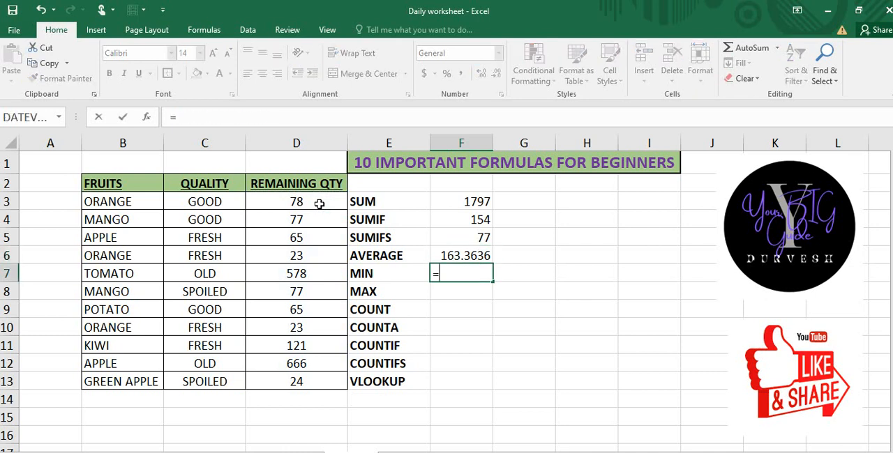
{"action": "type", "text": "MIN("}
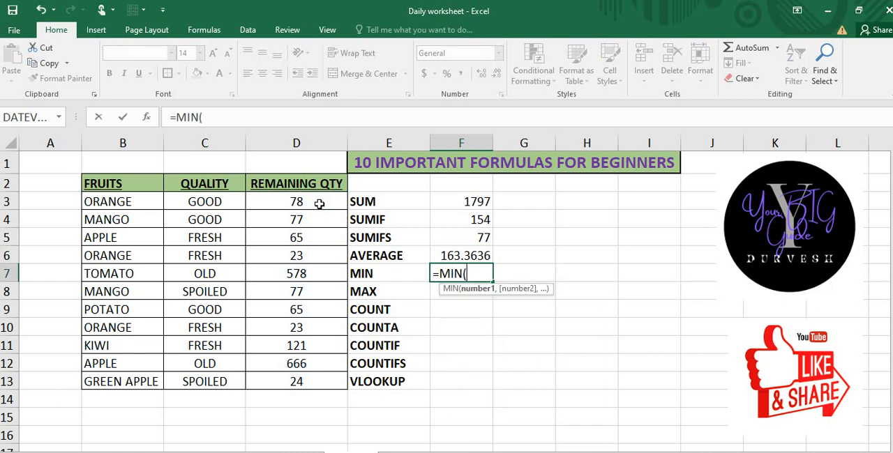
{"action": "key", "text": "Left"}
{"action": "key", "text": "Left"}
{"action": "key", "text": "Up"}
{"action": "key", "text": "Up"}
{"action": "key", "text": "Up"}
{"action": "key", "text": "Up"}
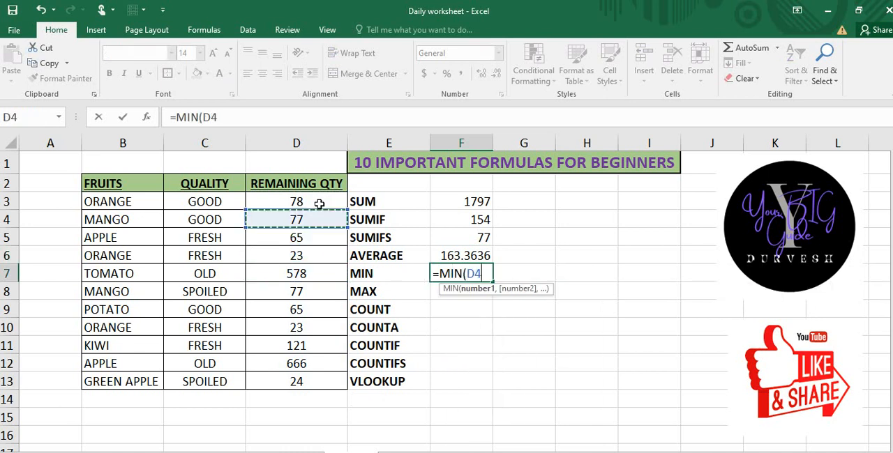
{"action": "key", "text": "ctrl+Down"}
{"action": "key", "text": "shift+Up"}
{"action": "key", "text": "shift+Up"}
{"action": "key", "text": "shift+Up"}
{"action": "key", "text": "shift+Up"}
{"action": "key", "text": "shift+Up"}
{"action": "key", "text": "shift+Up"}
{"action": "key", "text": "shift+Up"}
{"action": "key", "text": "shift+Up"}
{"action": "key", "text": "shift+Up"}
{"action": "key", "text": "shift+Up"}
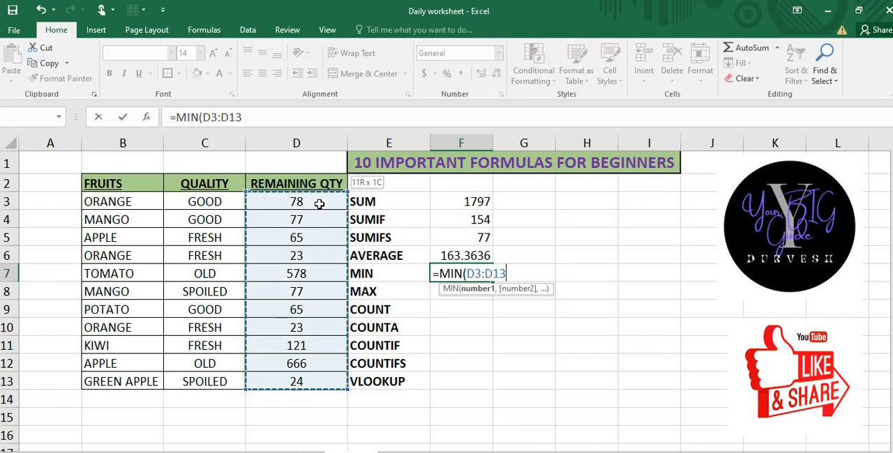
{"action": "type", "text": ")"}
{"action": "key", "text": "Return"}
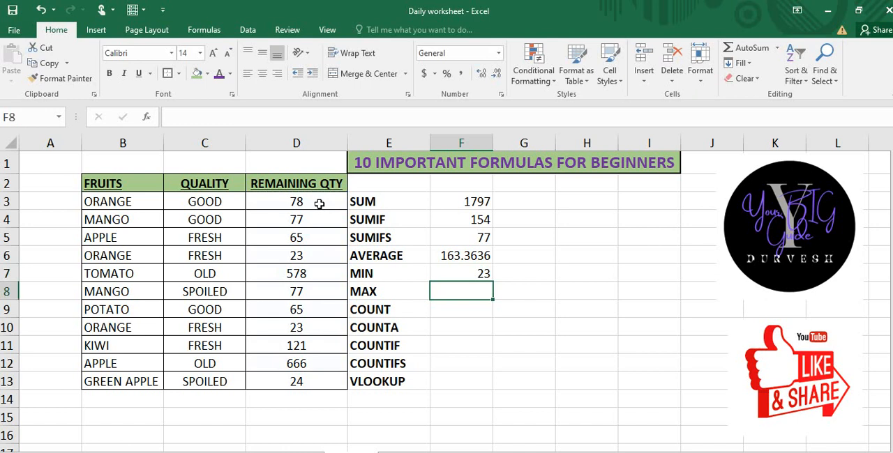
Step: Enter a MAX formula in cell F8 over the remaining quantities in D3:D13
{"action": "type", "text": "=MA"}
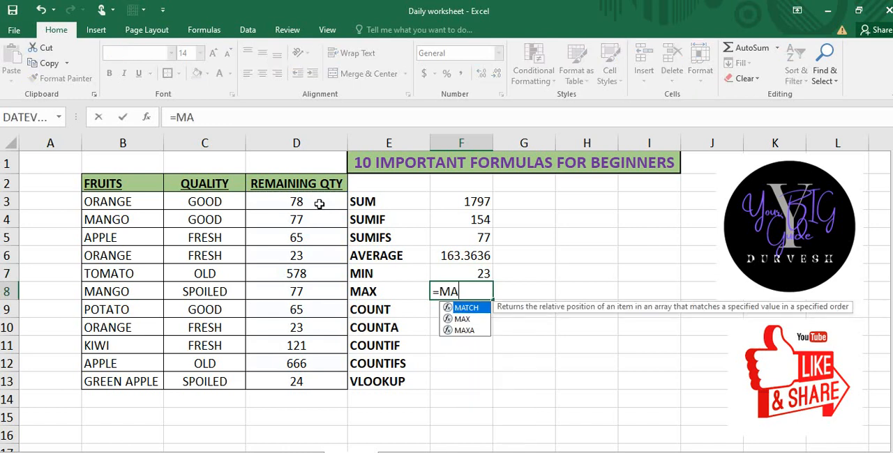
{"action": "type", "text": "X("}
{"action": "key", "text": "Left"}
{"action": "key", "text": "Left"}
{"action": "key", "text": "Left"}
{"action": "key", "text": "Up"}
{"action": "key", "text": "Up"}
{"action": "key", "text": "Up"}
{"action": "key", "text": "Up"}
{"action": "key", "text": "Up"}
{"action": "key", "text": "Right"}
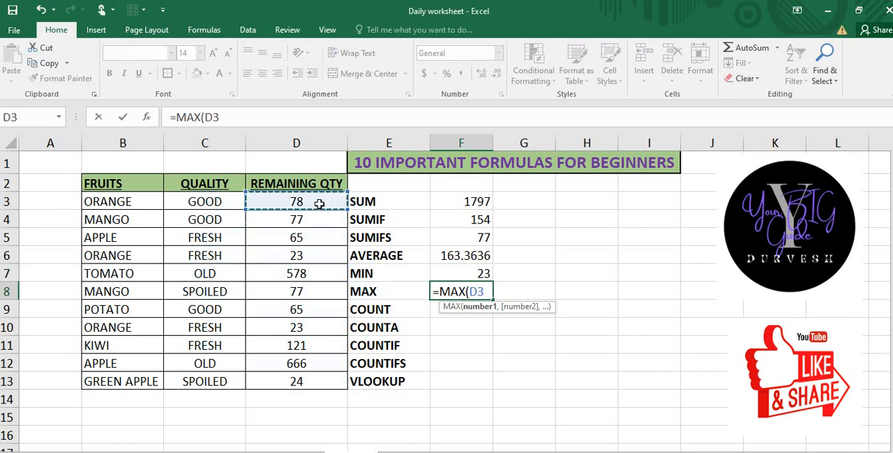
{"action": "key", "text": "ctrl+shift+Down"}
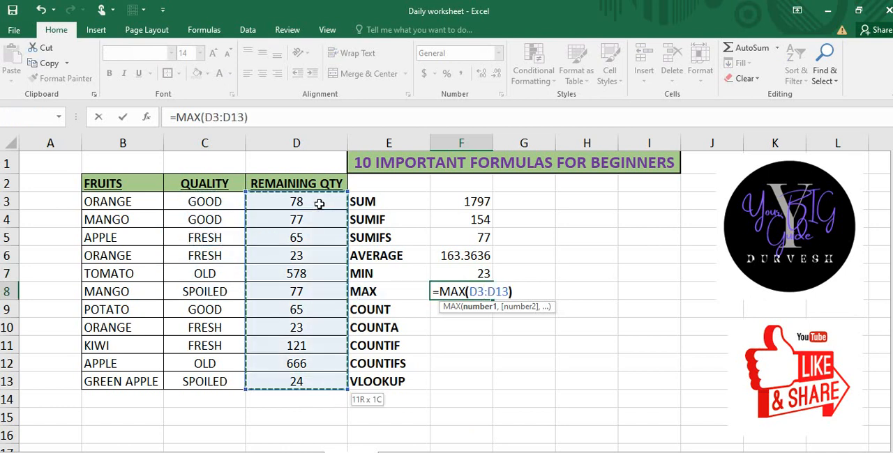
{"action": "type", "text": ")"}
{"action": "key", "text": "Return"}
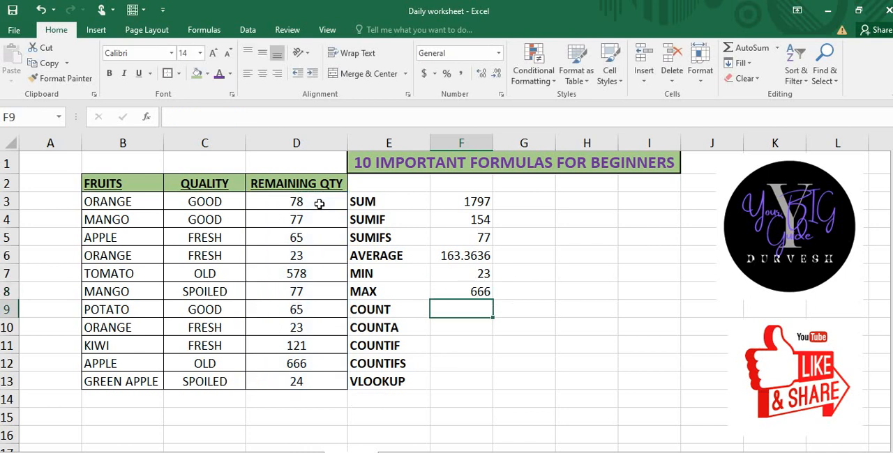
Step: Enter a COUNT formula in cell F9 over the remaining quantities in D3:D13
{"action": "type", "text": "="}
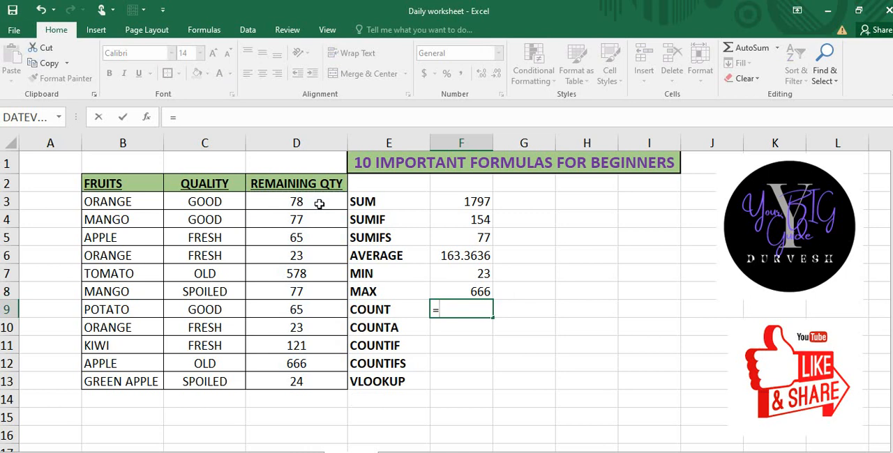
{"action": "type", "text": "COUNT("}
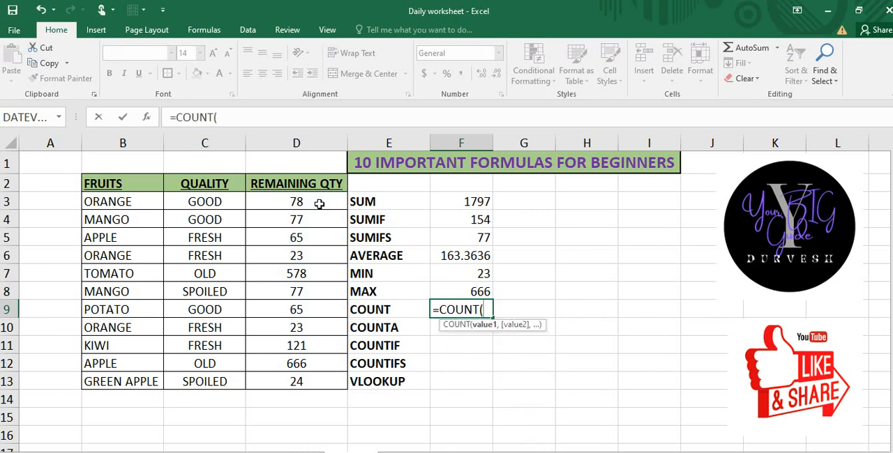
{"action": "key", "text": "Left"}
{"action": "key", "text": "Left"}
{"action": "key", "text": "Left"}
{"action": "key", "text": "Up"}
{"action": "key", "text": "Up"}
{"action": "key", "text": "Up"}
{"action": "key", "text": "Up"}
{"action": "key", "text": "Up"}
{"action": "key", "text": "Up"}
{"action": "key", "text": "Right"}
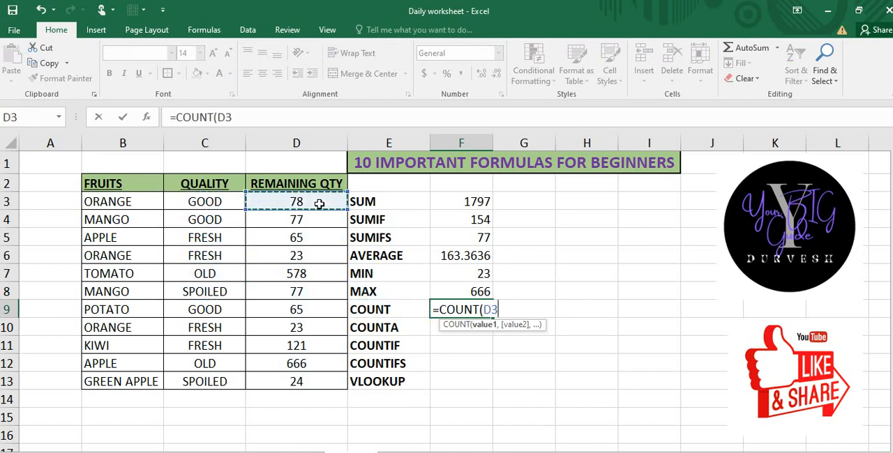
{"action": "key", "text": "ctrl+shift+Down"}
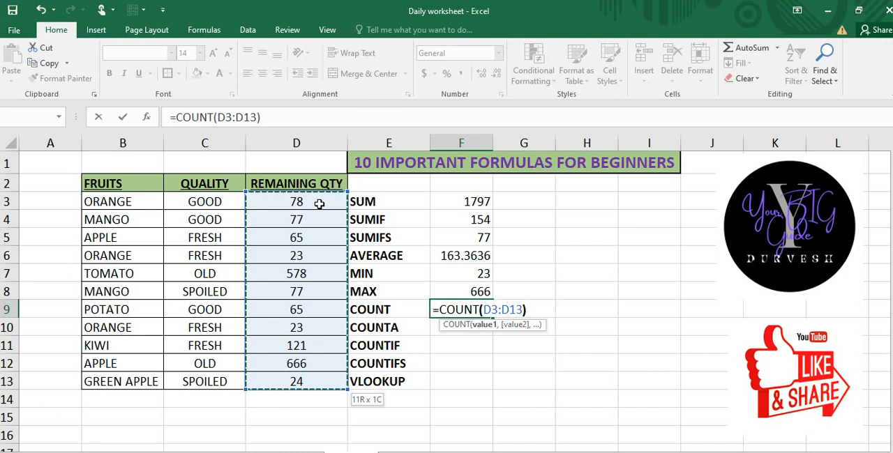
{"action": "type", "text": ")"}
{"action": "key", "text": "Return"}
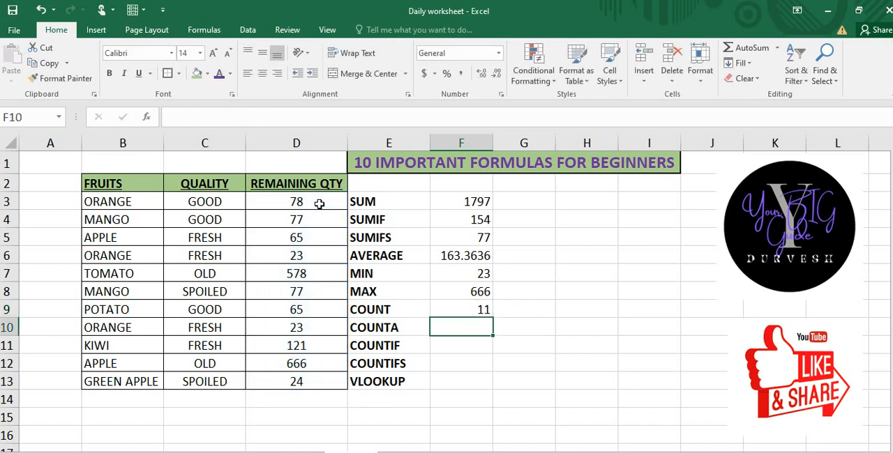
{"action": "key", "text": "Up"}
{"action": "key", "text": "Down"}
{"action": "key", "text": "Up"}
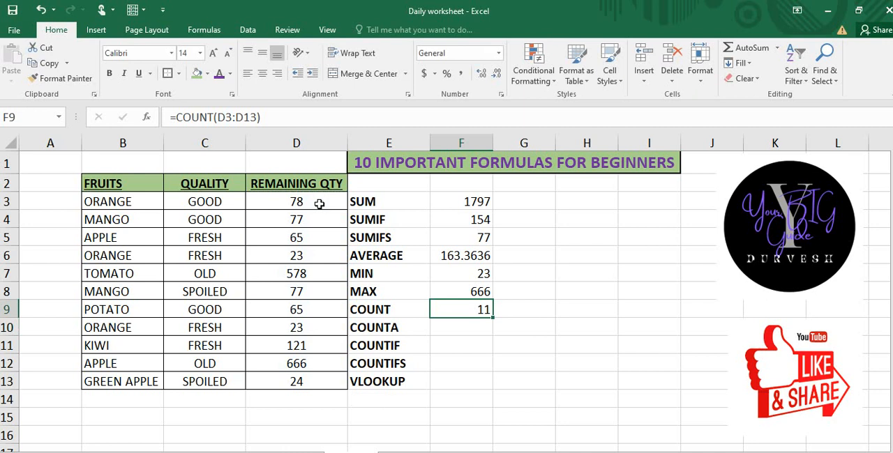
Step: Enter a comparison COUNT formula in cell G9 over the quality entries in C3:C13, and select cell F10
{"action": "key", "text": "Right"}
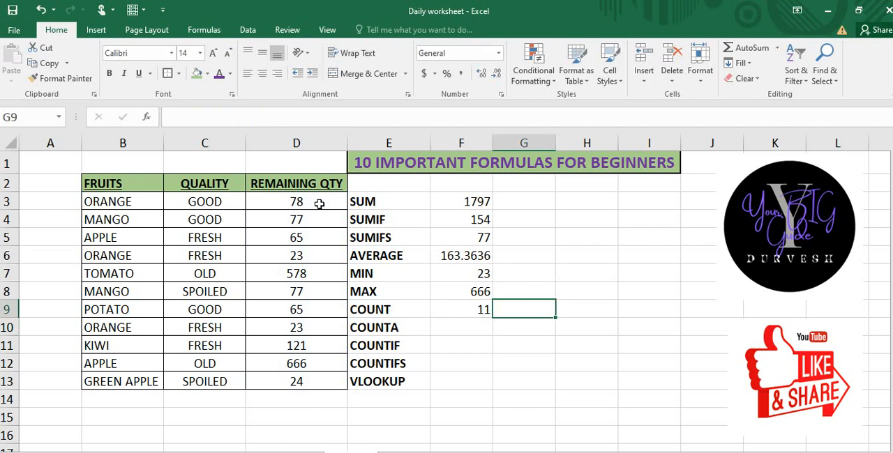
{"action": "type", "text": "=COU"}
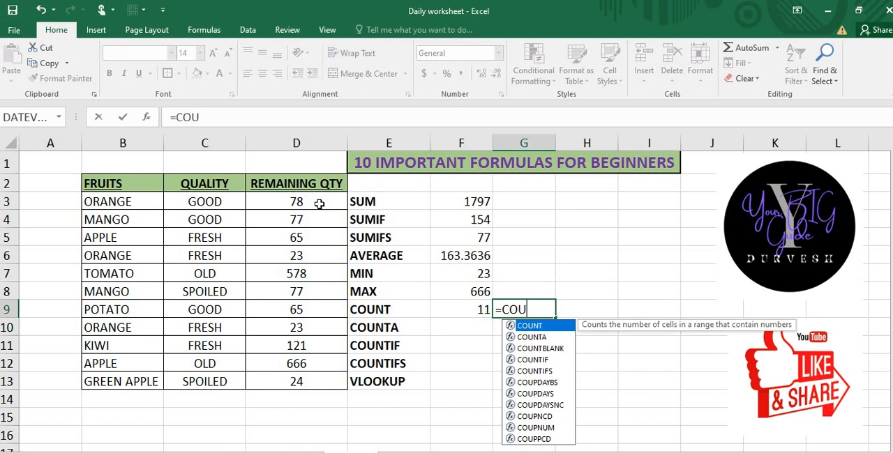
{"action": "type", "text": "NT("}
{"action": "key", "text": "Left"}
{"action": "key", "text": "Left"}
{"action": "key", "text": "Left"}
{"action": "key", "text": "Left"}
{"action": "key", "text": "Up"}
{"action": "key", "text": "Up"}
{"action": "key", "text": "Up"}
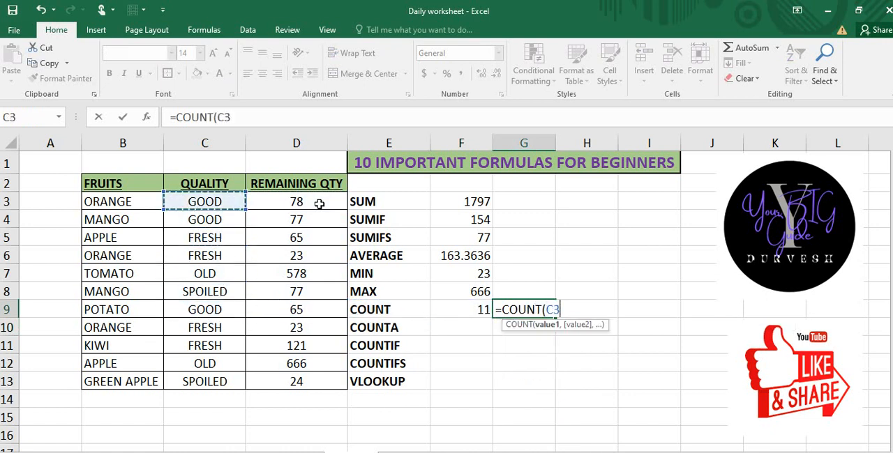
{"action": "key", "text": "ctrl+shift+Down"}
{"action": "type", "text": ")"}
{"action": "key", "text": "Return"}
{"action": "key", "text": "Up"}
{"action": "key", "text": "Left"}
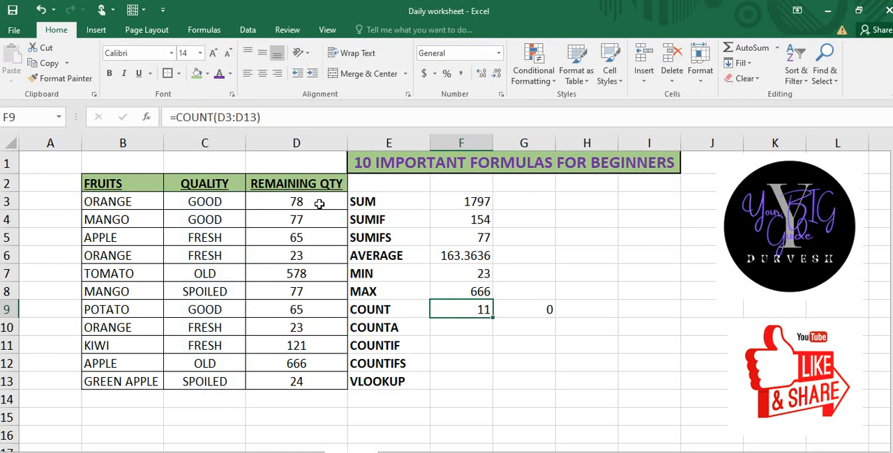
{"action": "key", "text": "Right"}
{"action": "key", "text": "Down"}
{"action": "key", "text": "Left"}
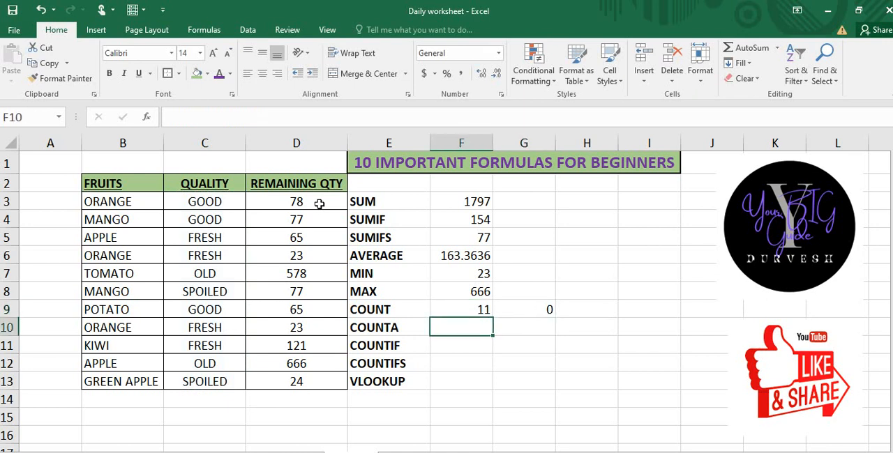
Step: Enter a COUNTA formula in cell F10 over the quality entries in C3:C13
{"action": "type", "text": "=COUN"}
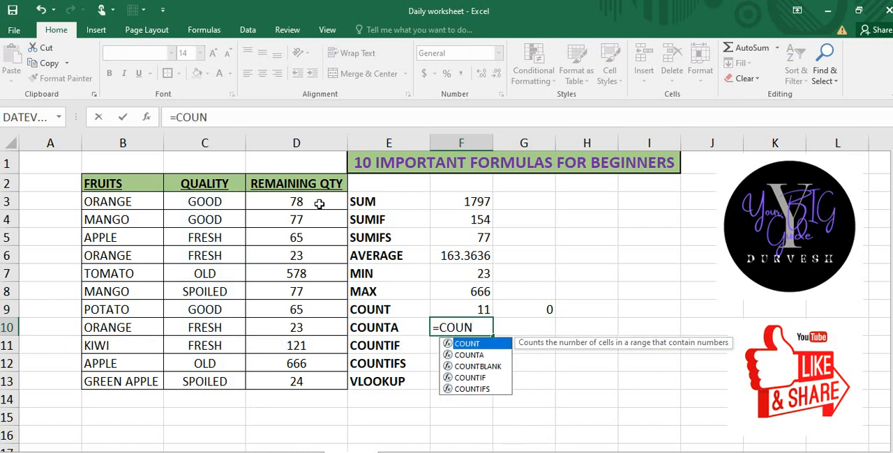
{"action": "type", "text": "TA"}
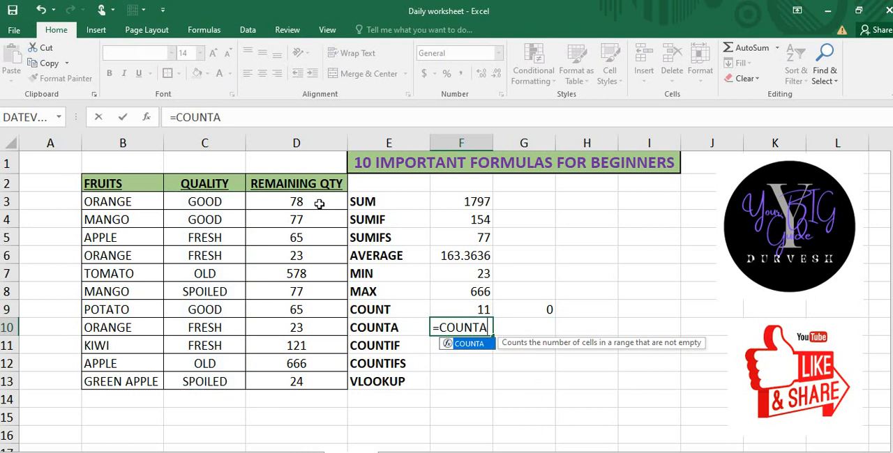
{"action": "type", "text": "("}
{"action": "key", "text": "Left"}
{"action": "key", "text": "Left"}
{"action": "key", "text": "Left"}
{"action": "key", "text": "Up"}
{"action": "key", "text": "Up"}
{"action": "key", "text": "Up"}
{"action": "key", "text": "Up"}
{"action": "key", "text": "Up"}
{"action": "key", "text": "Up"}
{"action": "key", "text": "Up"}
{"action": "key", "text": "ctrl+shift+Down"}
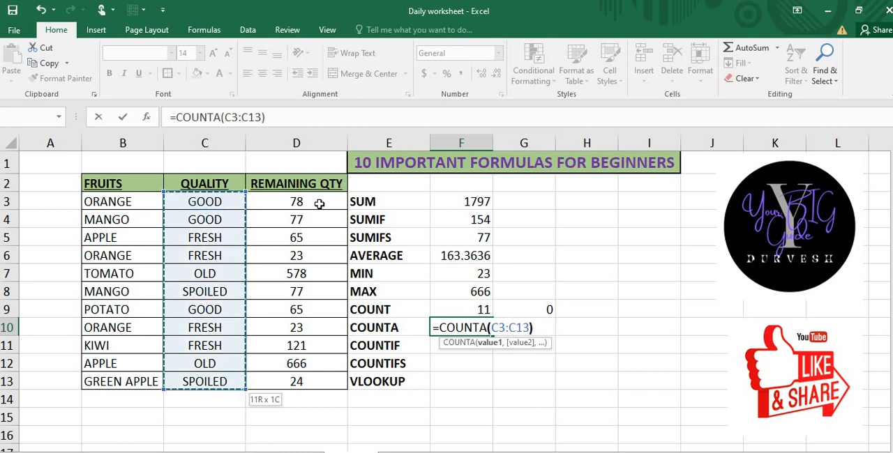
{"action": "key", "text": "Return"}
{"action": "key", "text": "Up"}
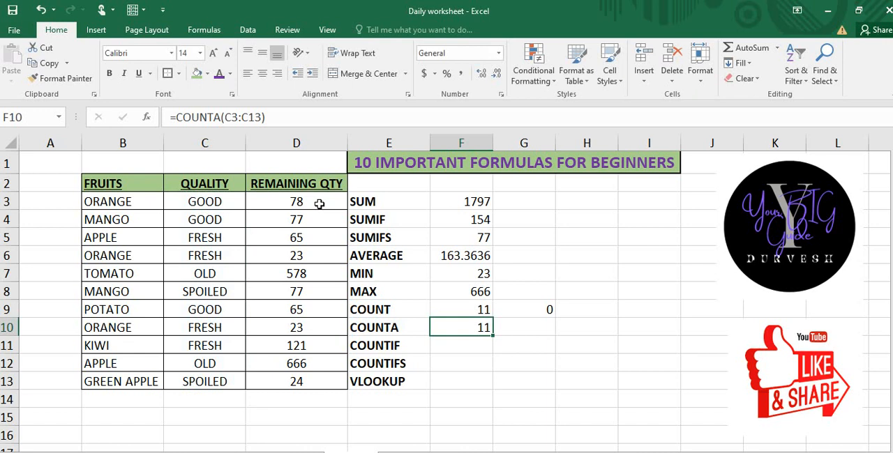
Step: Replace the quality entry in cell C12 with the number 45
{"action": "key", "text": "Down"}
{"action": "key", "text": "Down"}
{"action": "key", "text": "Left"}
{"action": "key", "text": "Left"}
{"action": "key", "text": "Left"}
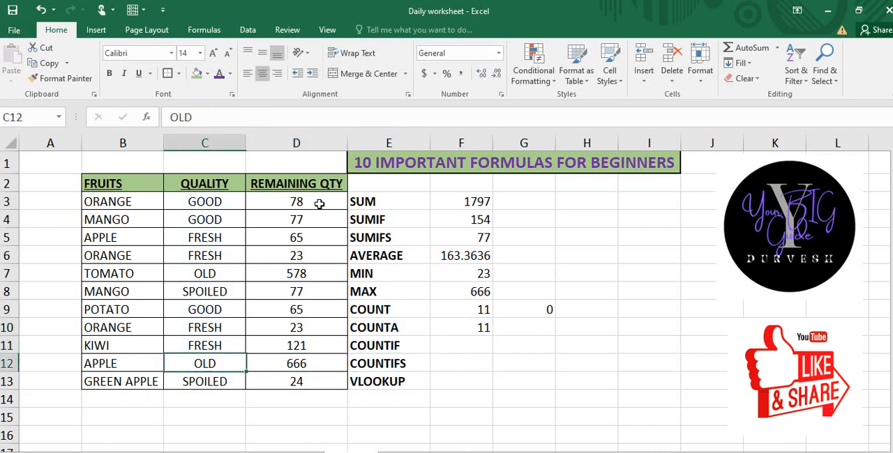
{"action": "type", "text": "45"}
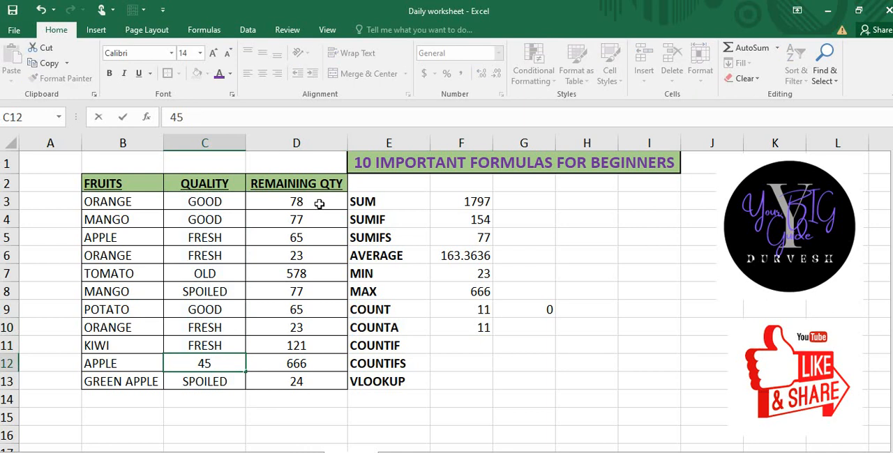
{"action": "key", "text": "Return"}
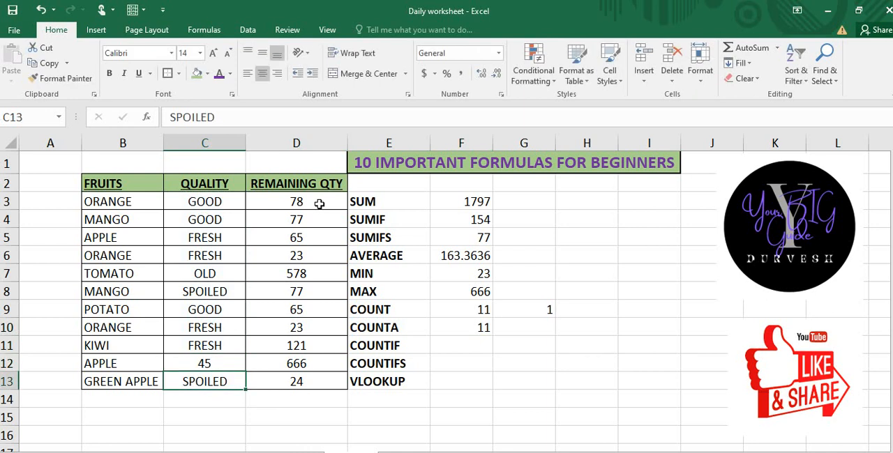
Step: Delete the comparison COUNT formula from cell G9
{"action": "key", "text": "Down"}
{"action": "key", "text": "Down"}
{"action": "key", "text": "Right"}
{"action": "key", "text": "Right"}
{"action": "key", "text": "Right"}
{"action": "key", "text": "Right"}
{"action": "key", "text": "Up"}
{"action": "key", "text": "Up"}
{"action": "key", "text": "Up"}
{"action": "key", "text": "Up"}
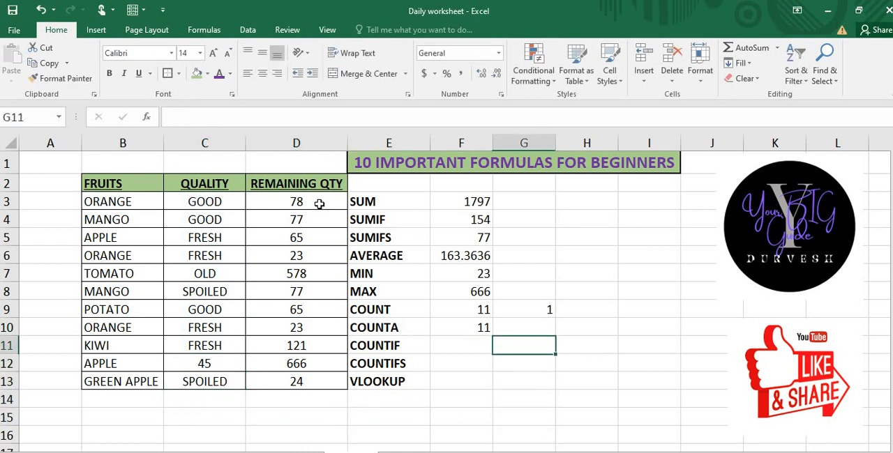
{"action": "key", "text": "Up"}
{"action": "key", "text": "Up"}
{"action": "key", "text": "Delete"}
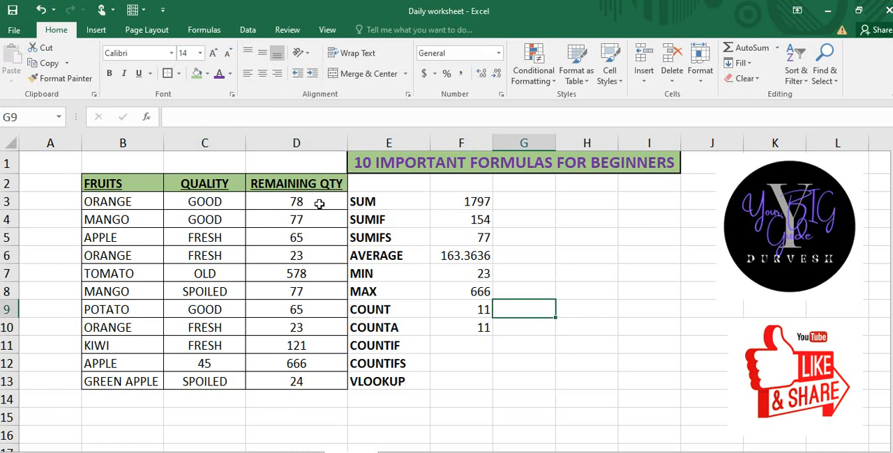
Step: Change the quality entry in cell C12 to FRESH
{"action": "key", "text": "Down"}
{"action": "key", "text": "Down"}
{"action": "key", "text": "Left"}
{"action": "key", "text": "Left"}
{"action": "key", "text": "Left"}
{"action": "key", "text": "Down"}
{"action": "key", "text": "Left"}
{"action": "key", "text": "Up"}
{"action": "key", "text": "Down"}
{"action": "key", "text": "ctrl+z"}
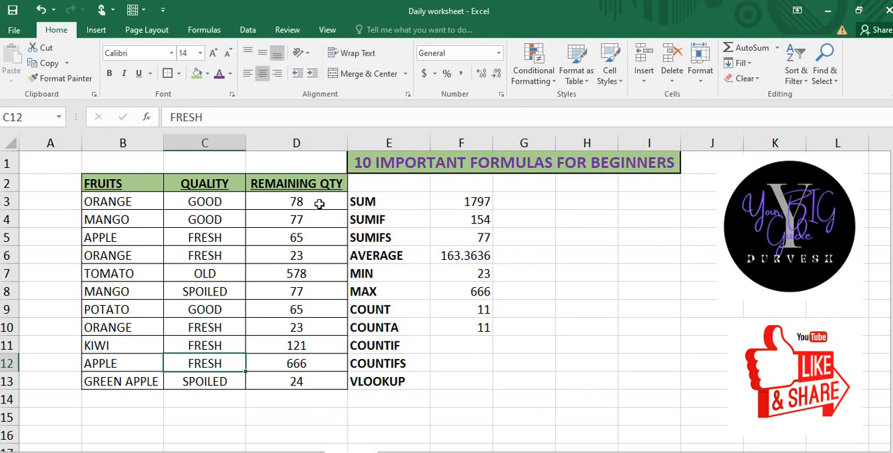
Step: Start a COUNTIF formula in cell F11
{"action": "key", "text": "Right"}
{"action": "key", "text": "Right"}
{"action": "key", "text": "Right"}
{"action": "key", "text": "Up"}
{"action": "key", "text": "Up"}
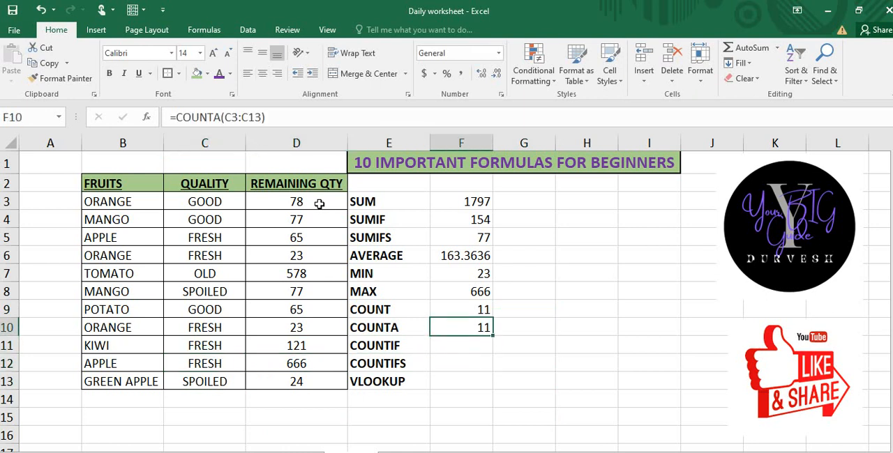
{"action": "key", "text": "Down"}
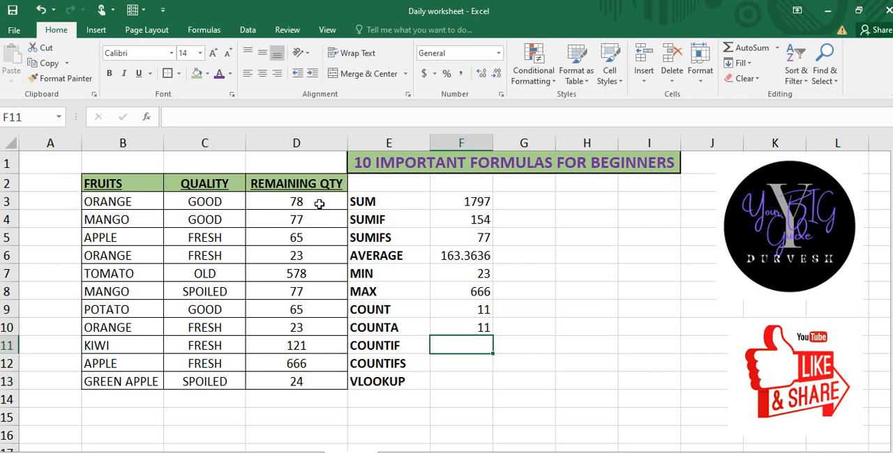
{"action": "type", "text": "=COUNT"}
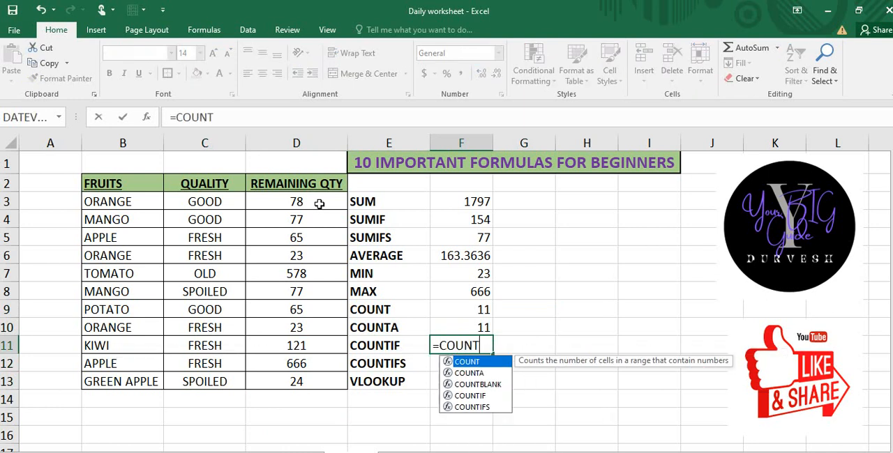
{"action": "type", "text": "IF("}
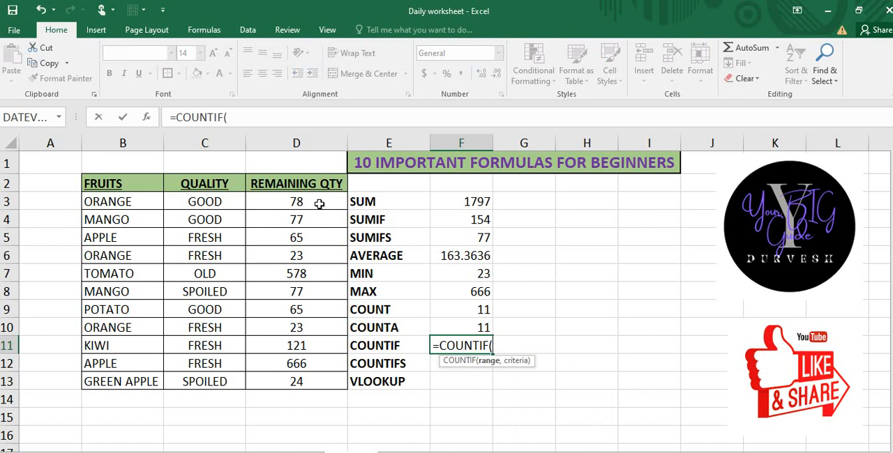
{"action": "key", "text": "Left"}
{"action": "key", "text": "Left"}
{"action": "key", "text": "Left"}
{"action": "key", "text": "Up"}
{"action": "key", "text": "Up"}
{"action": "key", "text": "Up"}
{"action": "key", "text": "Up"}
{"action": "key", "text": "Up"}
{"action": "key", "text": "Up"}
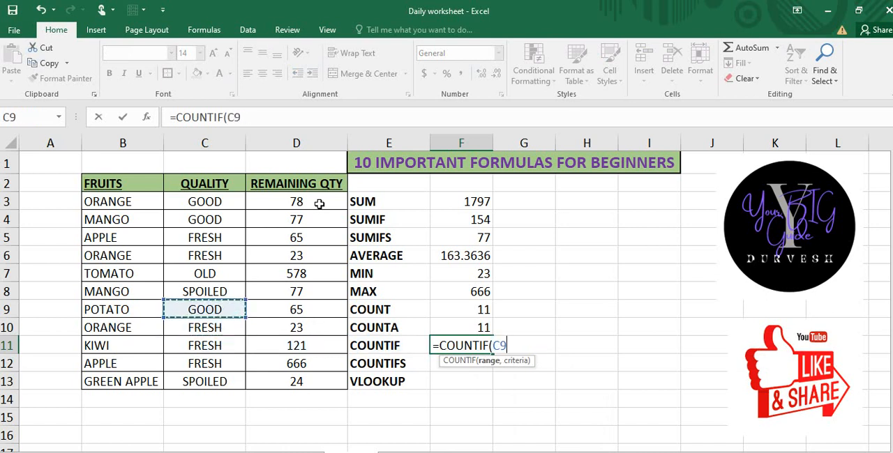
{"action": "key", "text": "Right"}
{"action": "key", "text": "Up"}
{"action": "key", "text": "Up"}
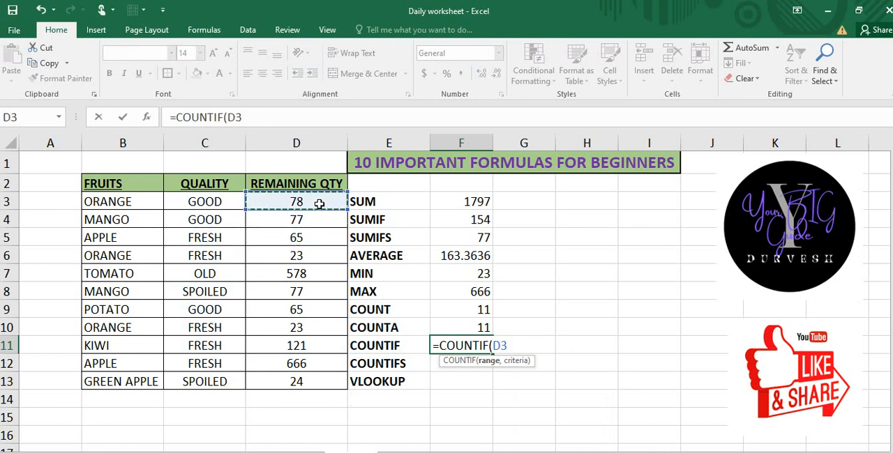
{"action": "key", "text": "ctrl+shift+Down"}
{"action": "type", "text": ","}
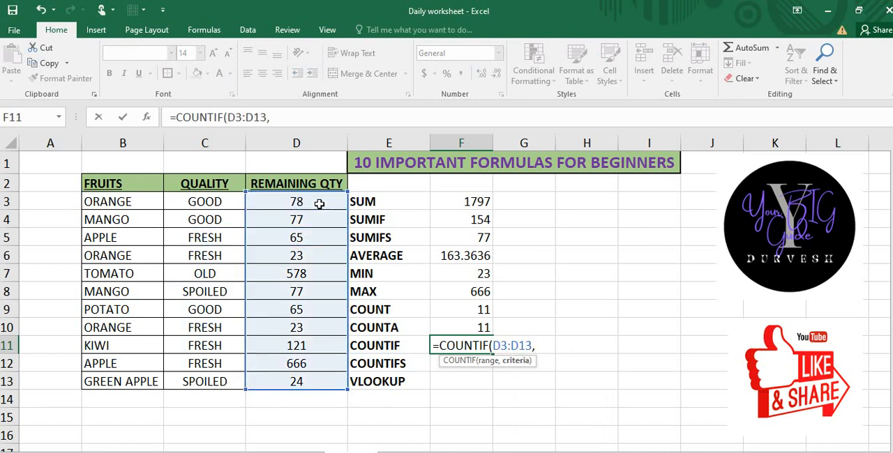
{"action": "key", "text": "Left"}
{"action": "key", "text": "Left"}
{"action": "key", "text": "Left"}
{"action": "key", "text": "Left"}
{"action": "key", "text": "Up"}
{"action": "key", "text": "Up"}
{"action": "key", "text": "Up"}
{"action": "key", "text": "Up"}
{"action": "key", "text": "Up"}
{"action": "key", "text": "Up"}
{"action": "key", "text": "Up"}
{"action": "key", "text": "Up"}
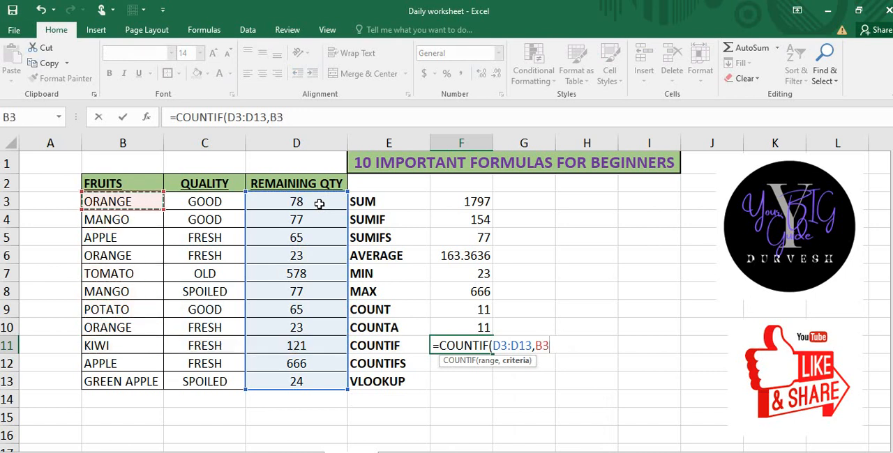
{"action": "key", "text": "BackSpace"}
{"action": "key", "text": "BackSpace"}
{"action": "key", "text": "BackSpace"}
{"action": "key", "text": "BackSpace"}
{"action": "key", "text": "BackSpace"}
{"action": "key", "text": "BackSpace"}
{"action": "key", "text": "BackSpace"}
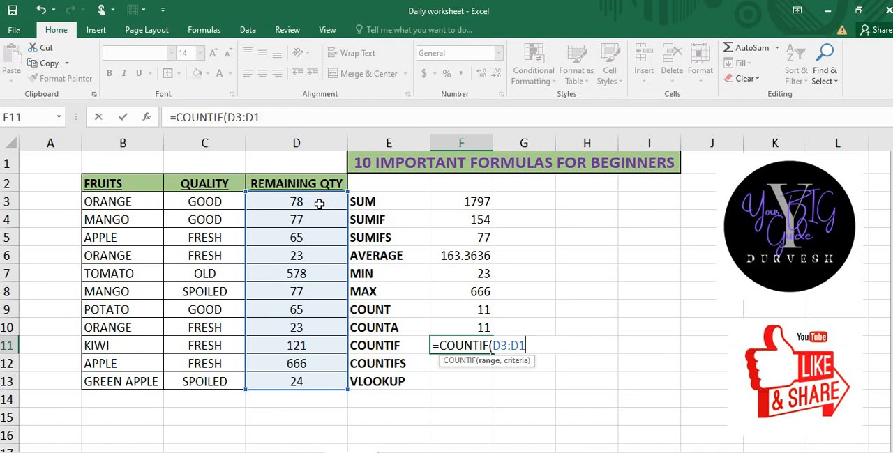
{"action": "key", "text": "BackSpace"}
{"action": "key", "text": "BackSpace"}
{"action": "key", "text": "BackSpace"}
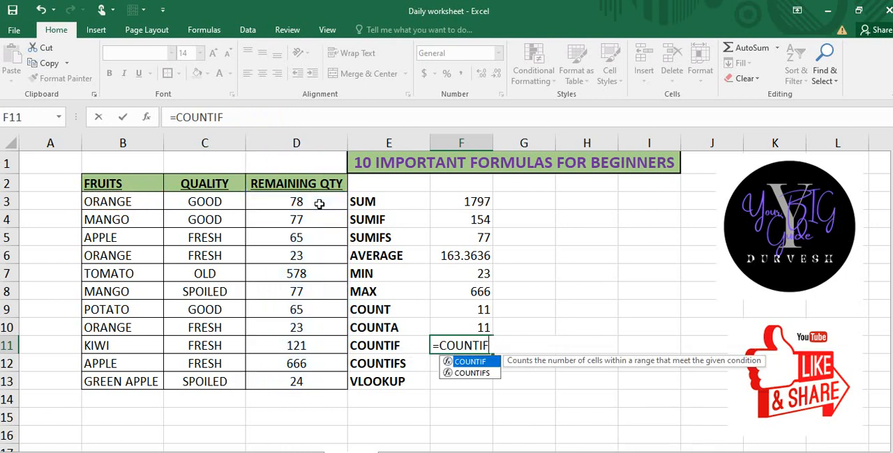
Step: Set the COUNTIF range in cell F11 to the full table data, B3:D13
{"action": "type", "text": "("}
{"action": "key", "text": "Left"}
{"action": "key", "text": "Left"}
{"action": "key", "text": "Left"}
{"action": "key", "text": "Left"}
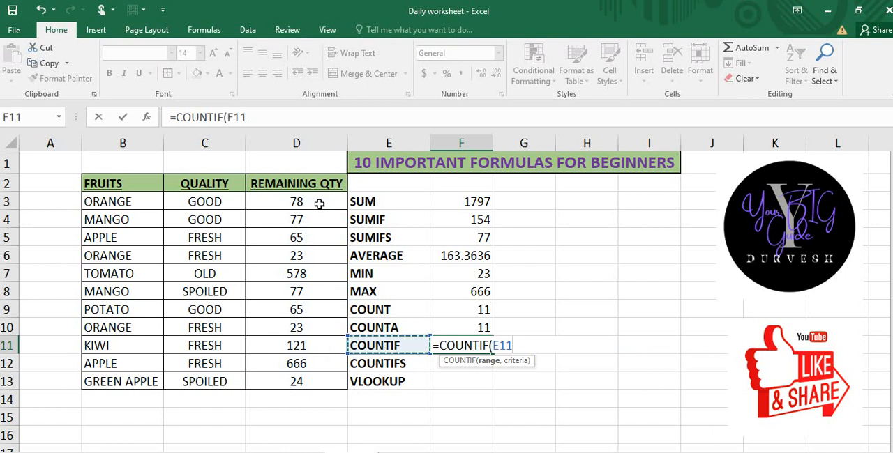
{"action": "key", "text": "Up"}
{"action": "key", "text": "Up"}
{"action": "key", "text": "Up"}
{"action": "key", "text": "Up"}
{"action": "key", "text": "Up"}
{"action": "key", "text": "Up"}
{"action": "key", "text": "Up"}
{"action": "key", "text": "Up"}
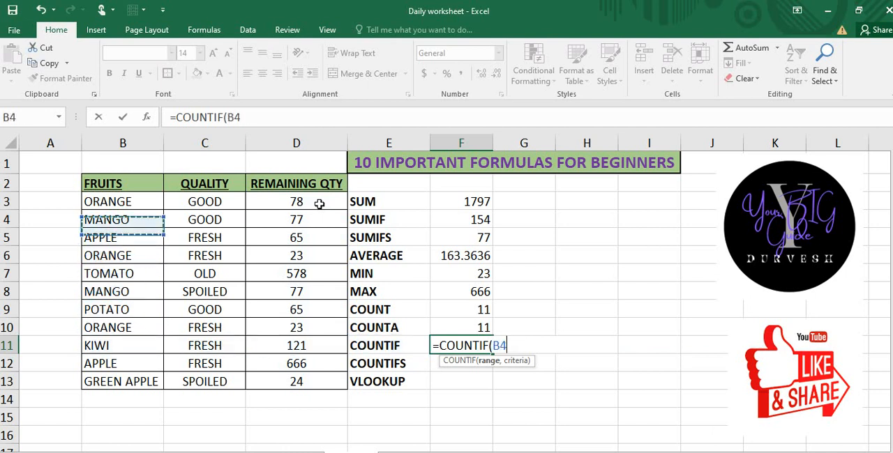
{"action": "key", "text": "shift+Right"}
{"action": "key", "text": "shift+Right"}
{"action": "key", "text": "shift+Right"}
{"action": "key", "text": "shift+Right"}
{"action": "key", "text": "shift+Left"}
{"action": "key", "text": "shift+Left"}
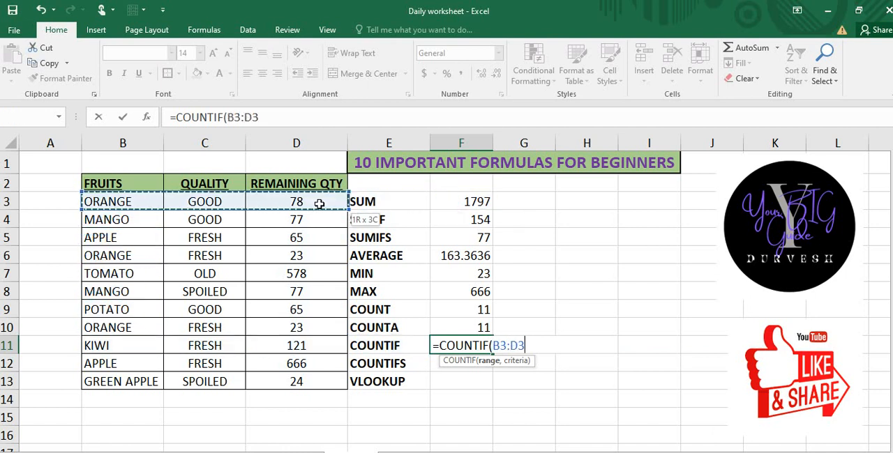
{"action": "key", "text": "shift+Left"}
{"action": "key", "text": "shift+Right"}
{"action": "key", "text": "ctrl+shift+Down"}
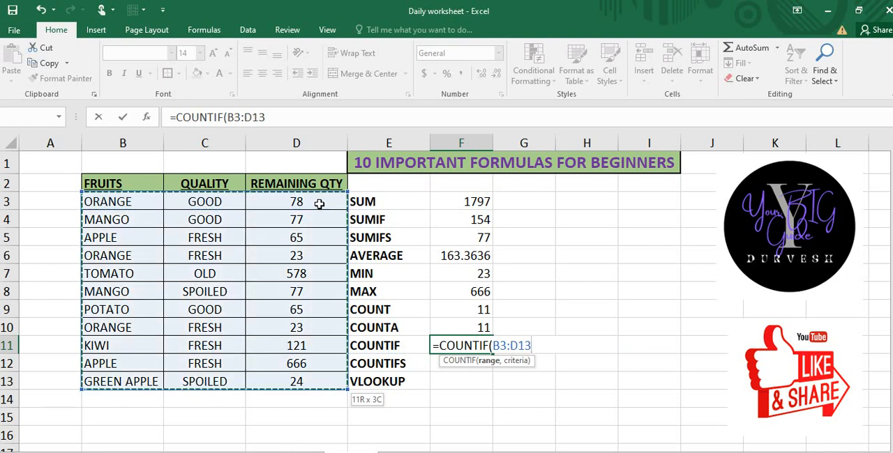
Step: Complete the COUNTIF formula in cell F11 with the criterion "MANGO"
{"action": "type", "text": ",\"MANGO"}
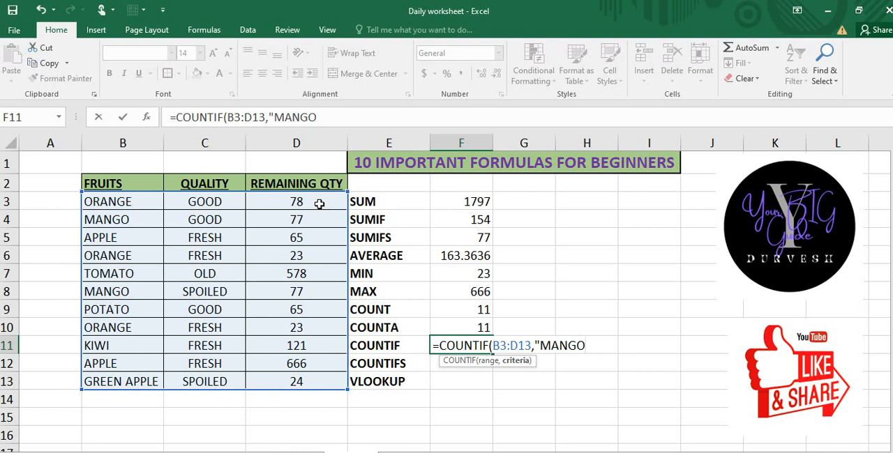
{"action": "type", "text": "\")"}
{"action": "key", "text": "Return"}
{"action": "key", "text": "Up"}
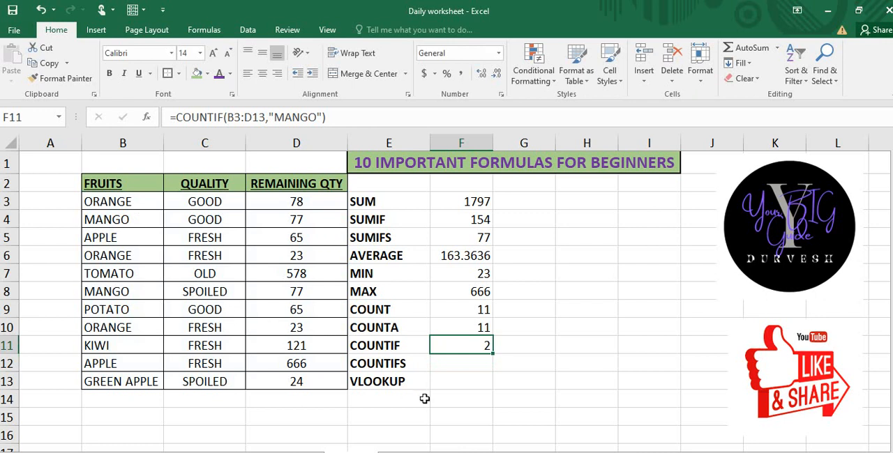
Step: Start a COUNTIFS formula in cell F12 with the fruit names in B3:B13 as first criteria range and "MANGO" as its criterion
{"action": "key", "text": "Down"}
{"action": "type", "text": "="}
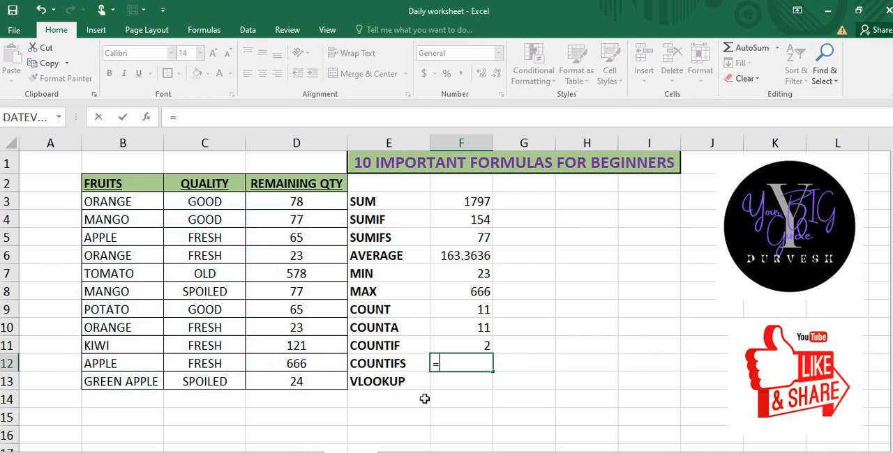
{"action": "type", "text": "COUNTIFS("}
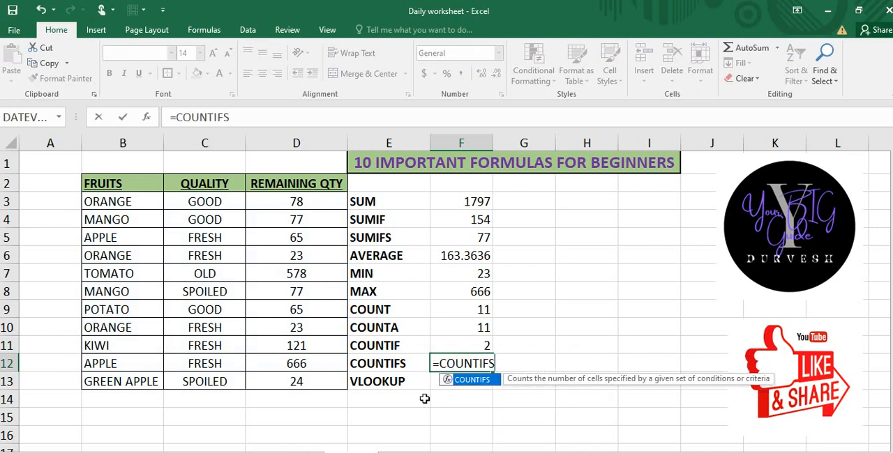
{"action": "key", "text": "Left"}
{"action": "key", "text": "Left"}
{"action": "key", "text": "Left"}
{"action": "key", "text": "Up"}
{"action": "key", "text": "Up"}
{"action": "key", "text": "Up"}
{"action": "key", "text": "Up"}
{"action": "key", "text": "Up"}
{"action": "key", "text": "Up"}
{"action": "key", "text": "Left"}
{"action": "key", "text": "Up"}
{"action": "key", "text": "Up"}
{"action": "key", "text": "Up"}
{"action": "key", "text": "ctrl+shift+Down"}
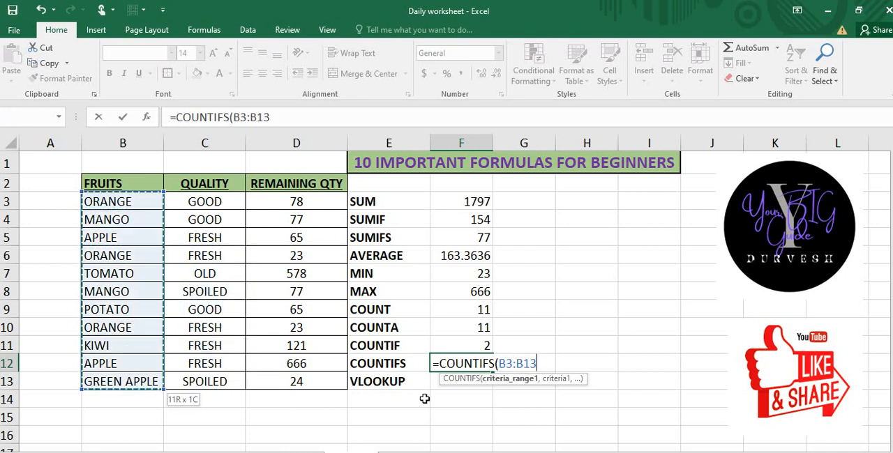
{"action": "type", "text": ",\"MAN"}
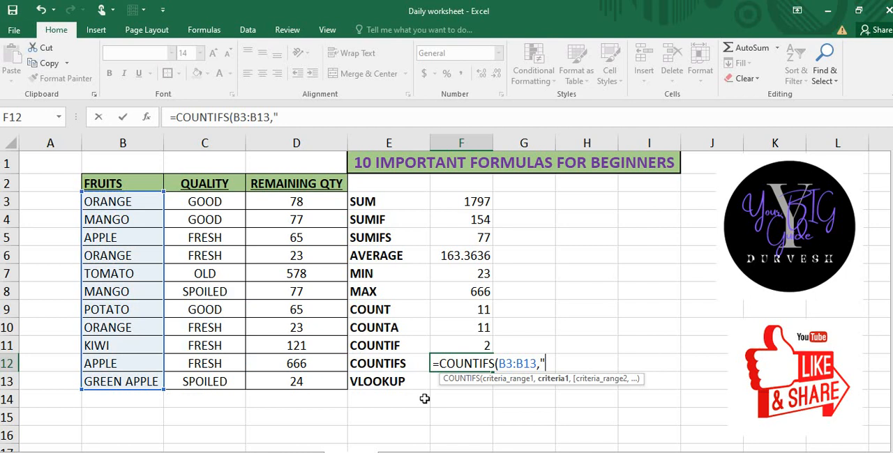
{"action": "type", "text": "G"}
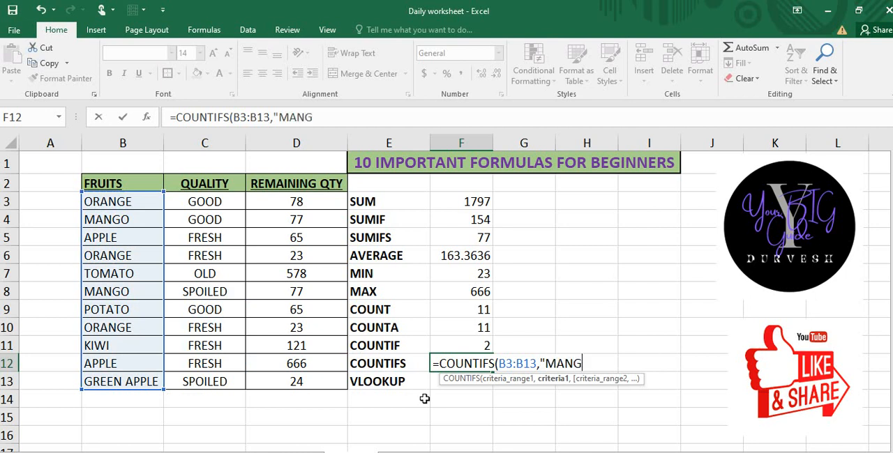
{"action": "type", "text": "O\","}
Step: Add the quality entries in C3:C13 as the second criteria range of the COUNTIFS formula in cell F12
{"action": "key", "text": "Right"}
{"action": "key", "text": "Left"}
{"action": "key", "text": "Left"}
{"action": "key", "text": "Left"}
{"action": "key", "text": "Left"}
{"action": "key", "text": "Down"}
{"action": "key", "text": "Up"}
{"action": "key", "text": "Down"}
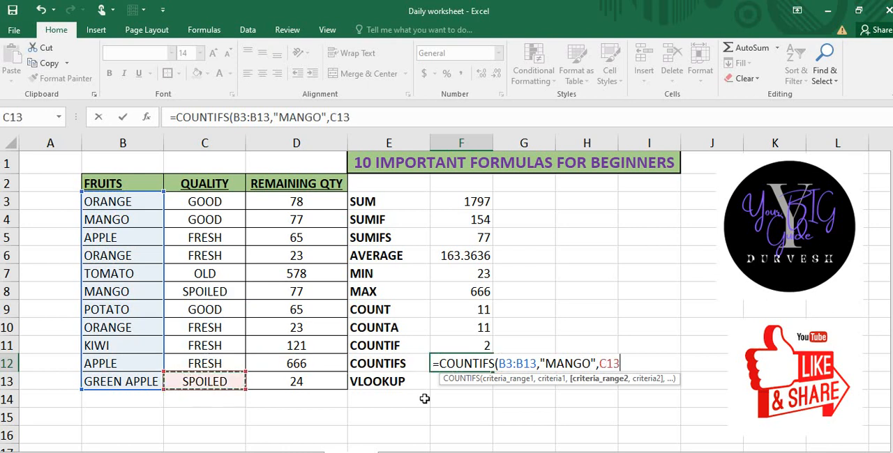
{"action": "key", "text": "shift+Up"}
{"action": "key", "text": "shift+Up"}
{"action": "key", "text": "shift+Up"}
{"action": "key", "text": "shift+Up"}
{"action": "key", "text": "shift+Up"}
{"action": "key", "text": "shift+Up"}
{"action": "key", "text": "shift+Up"}
{"action": "key", "text": "shift+Up"}
{"action": "key", "text": "shift+Up"}
{"action": "key", "text": "shift+Up"}
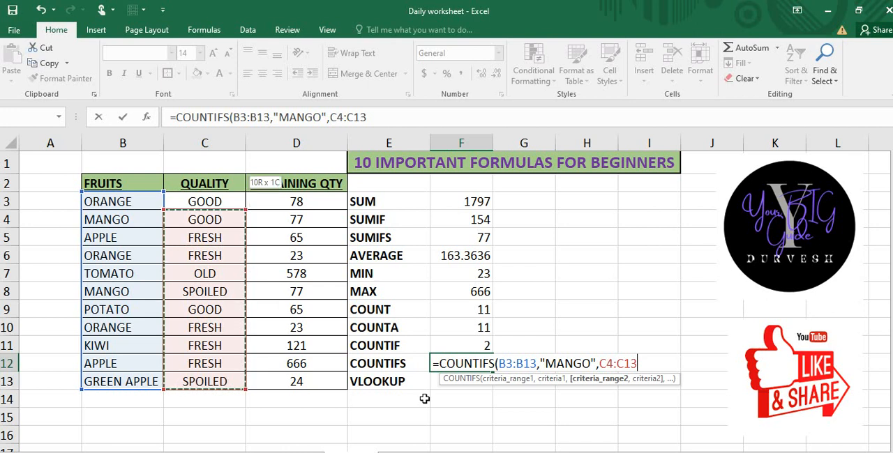
{"action": "type", "text": ","}
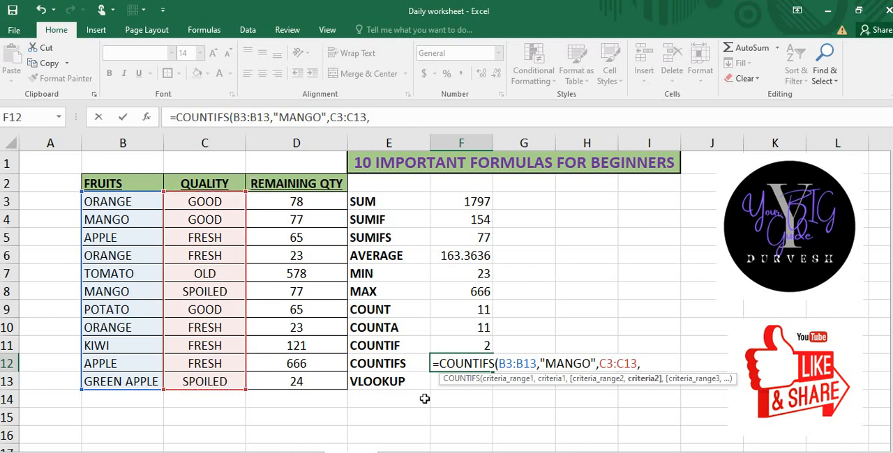
{"action": "type", "text": "\"FRESH\")"}
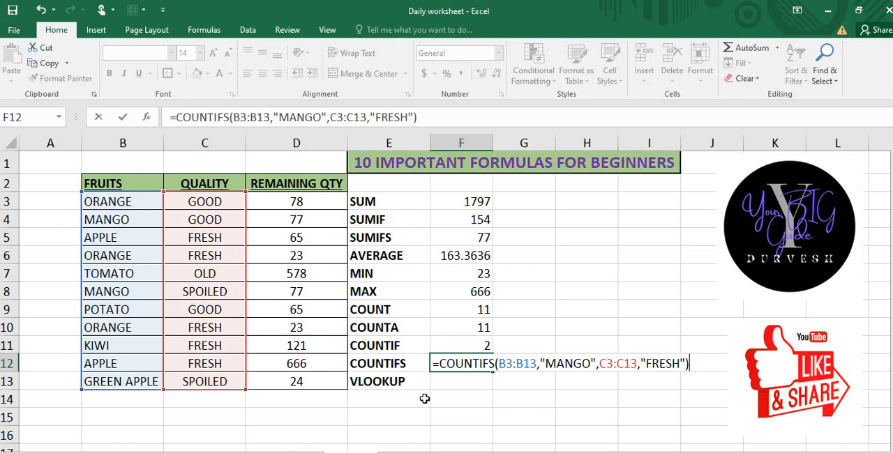
Step: Complete the COUNTIFS formula in cell F12 with "FRESH" as the second criterion
{"action": "key", "text": "Return"}
{"action": "key", "text": "Up"}
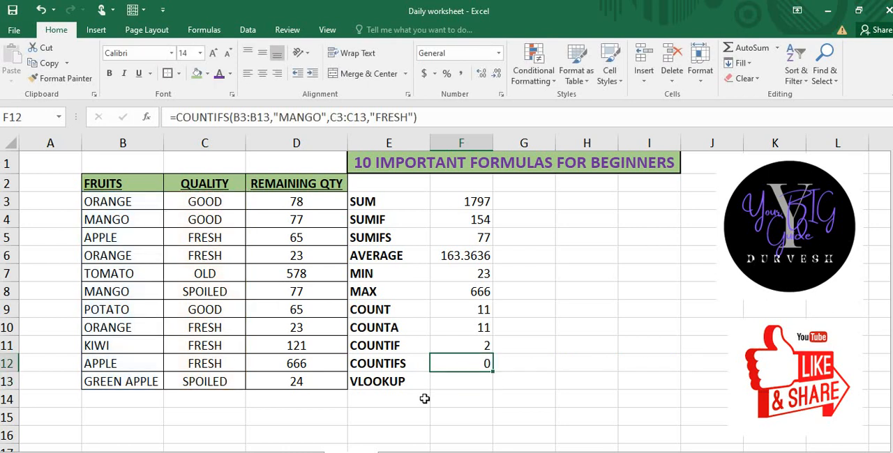
Step: Copy the quality FRESH from cell C5 into cell C4, replacing the first mango's quality
{"action": "left_click", "coordinate": [211, 230]}
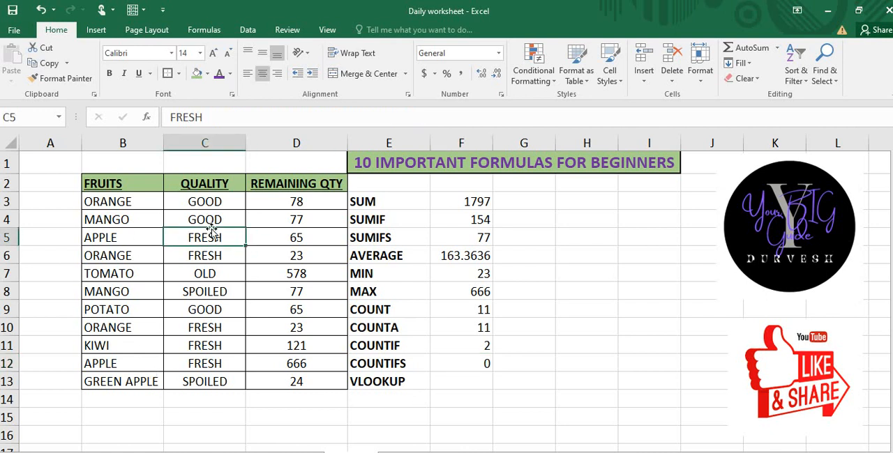
{"action": "key", "text": "ctrl+c"}
{"action": "key", "text": "Up"}
{"action": "key", "text": "Return"}
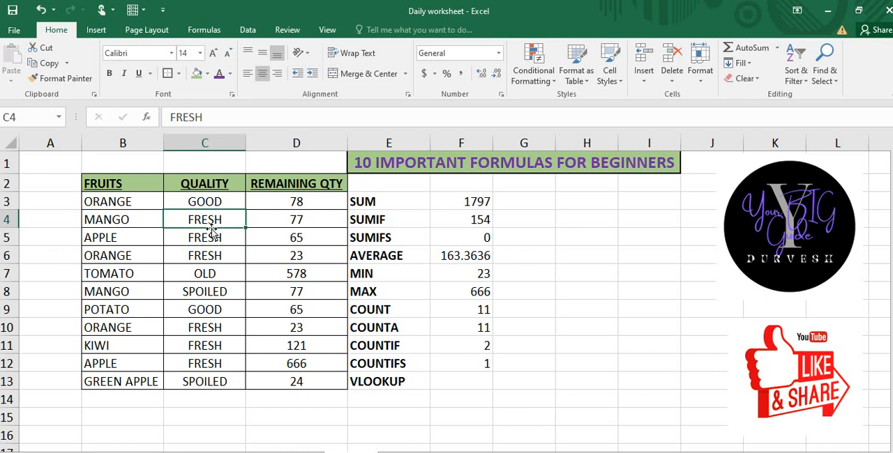
Step: Review the recalculated COUNTIFS result in cell F12
{"action": "key", "text": "Down"}
{"action": "key", "text": "Down"}
{"action": "key", "text": "Down"}
{"action": "key", "text": "Up"}
{"action": "key", "text": "Right"}
{"action": "key", "text": "Right"}
{"action": "key", "text": "Right"}
{"action": "key", "text": "Down"}
{"action": "key", "text": "Down"}
{"action": "key", "text": "Down"}
{"action": "key", "text": "Down"}
{"action": "key", "text": "Down"}
{"action": "key", "text": "Down"}
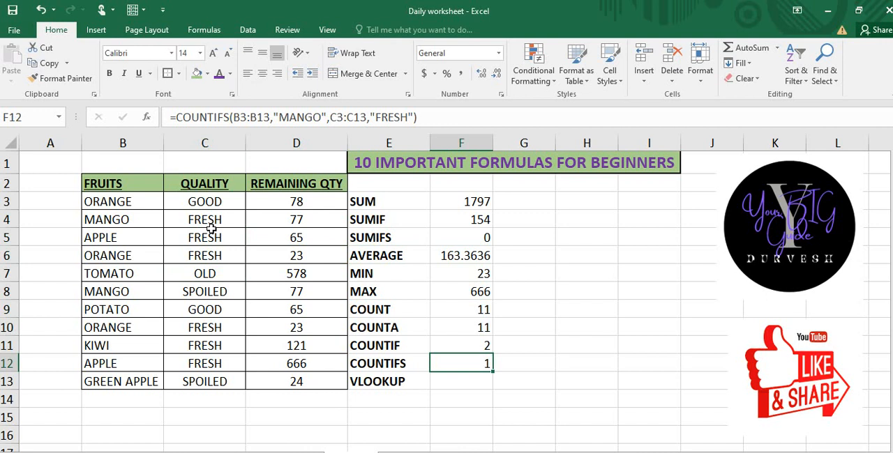
Step: Start a VLOOKUP formula in cell F13 with MANGO, without quotation marks, as the lookup value
{"action": "key", "text": "Down"}
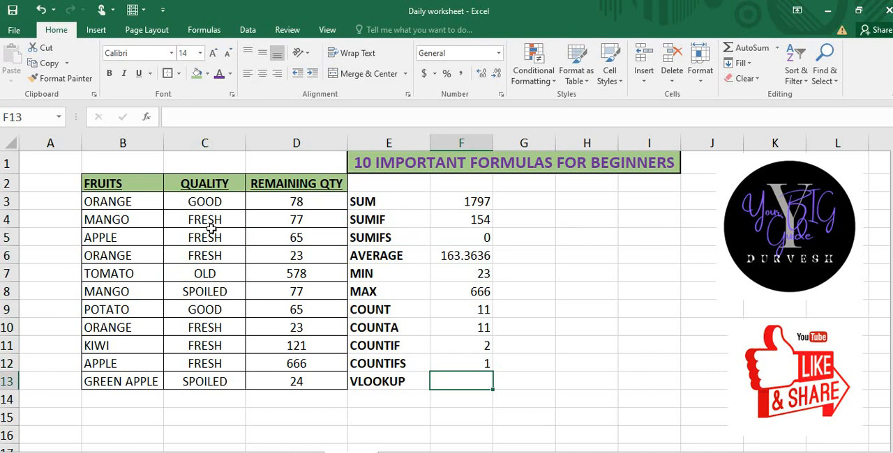
{"action": "type", "text": "=VL"}
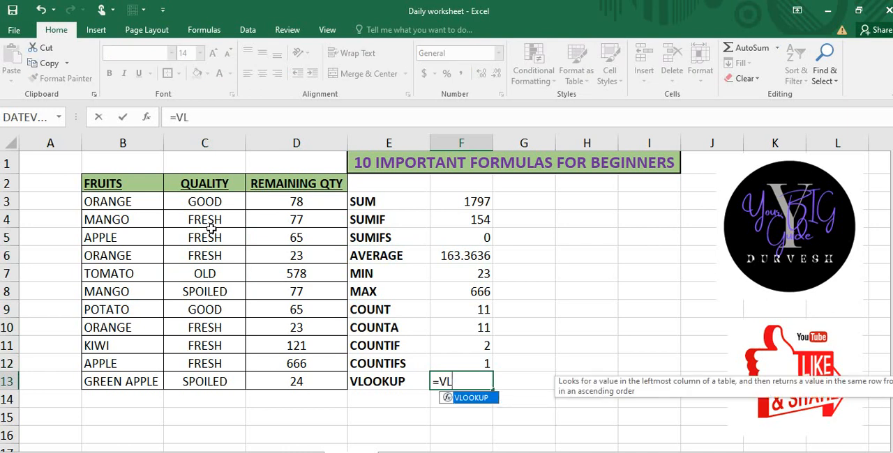
{"action": "key", "text": "Tab"}
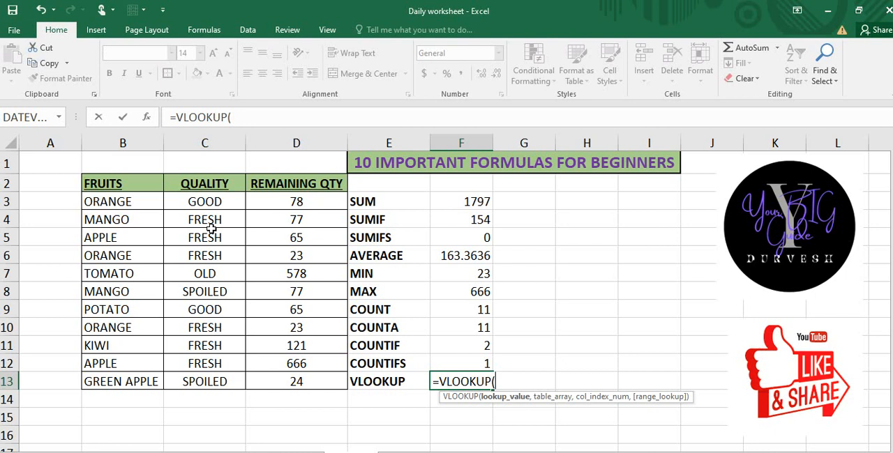
{"action": "key", "text": "Left"}
{"action": "key", "text": "Right"}
{"action": "key", "text": "Right"}
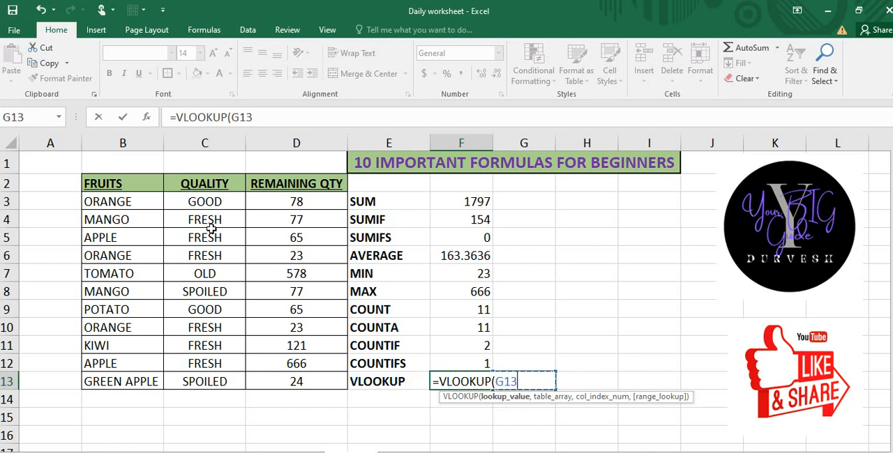
{"action": "key", "text": "BackSpace"}
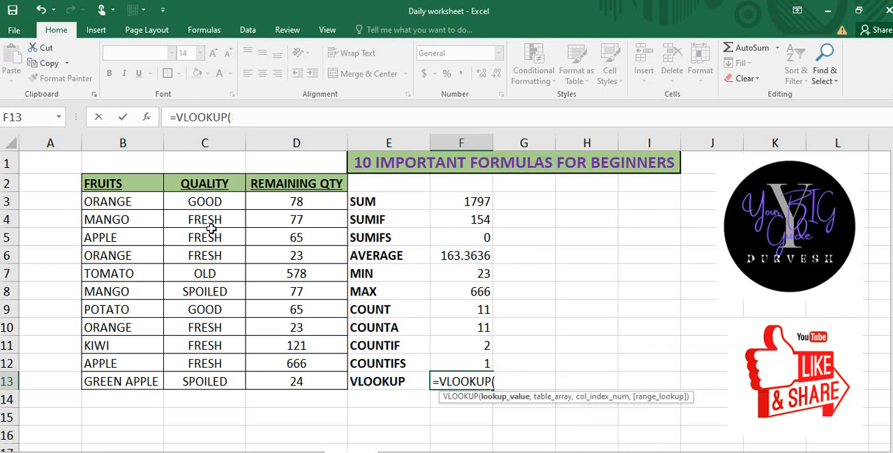
{"action": "type", "text": "MANGO"}
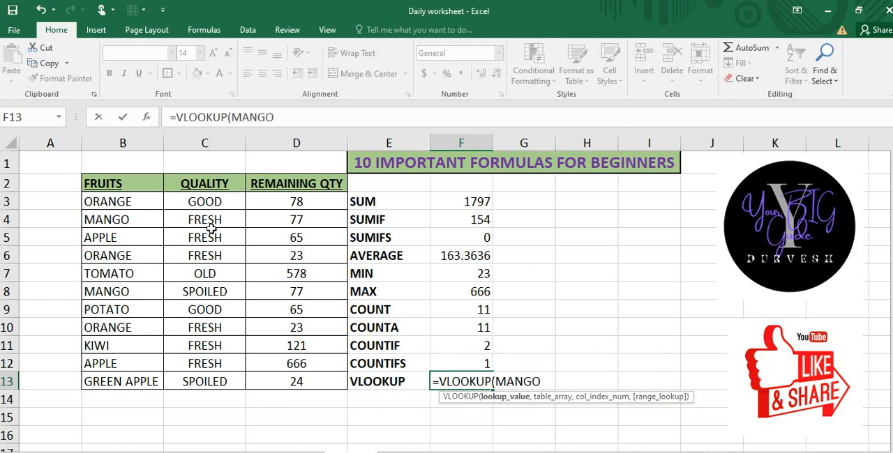
{"action": "type", "text": ","}
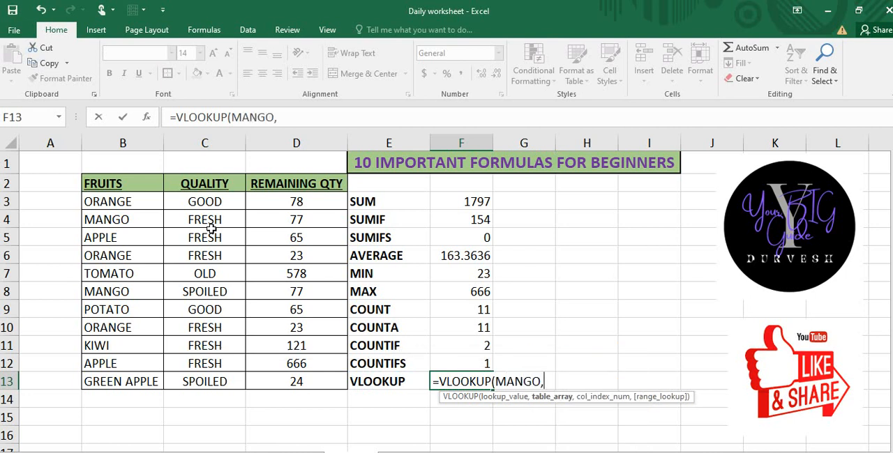
Step: Complete the VLOOKUP formula in cell F13 with table array B3:D13, column index 3 and range lookup 0
{"action": "left_click_drag", "start_coordinate": [102, 202], "coordinate": [274, 381]}
{"action": "type", "text": ","}
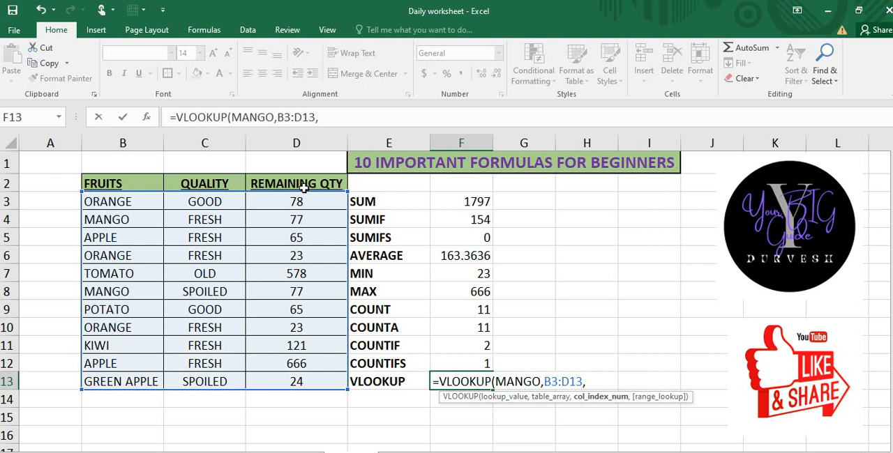
{"action": "type", "text": "3,"}
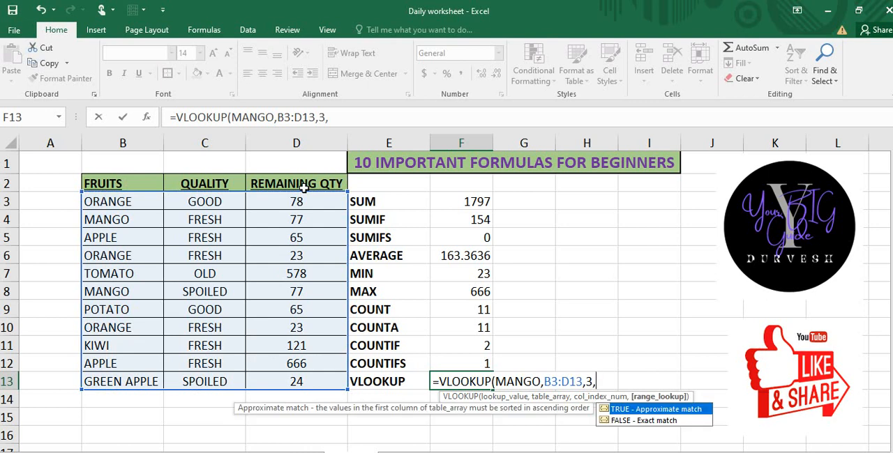
{"action": "type", "text": "0)"}
{"action": "key", "text": "Return"}
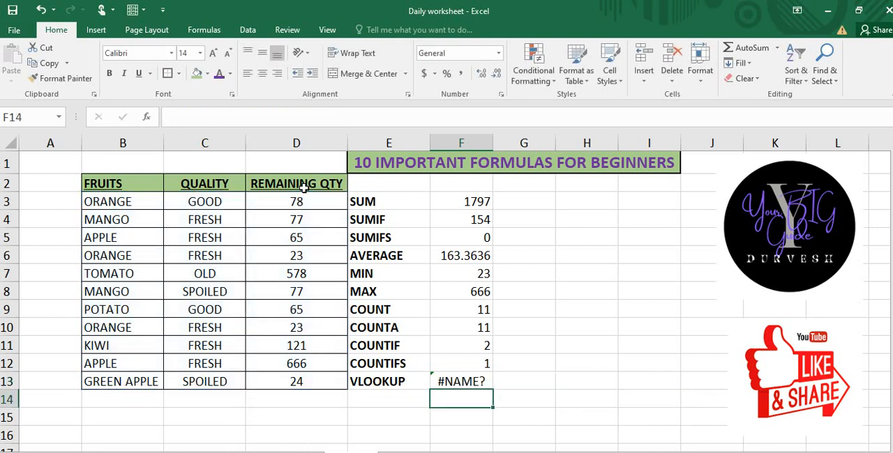
Step: Clear the formula in cell F13 and start a new VLOOKUP there with cell B13 as the lookup value
{"action": "key", "text": "Up"}
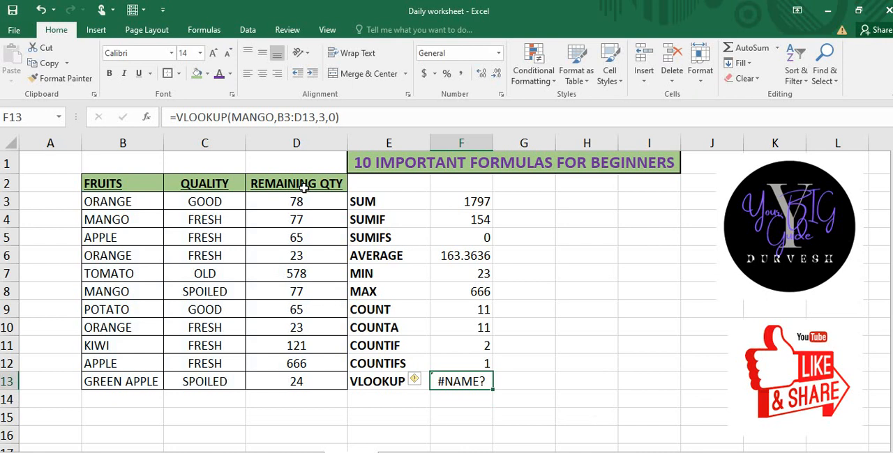
{"action": "key", "text": "Delete"}
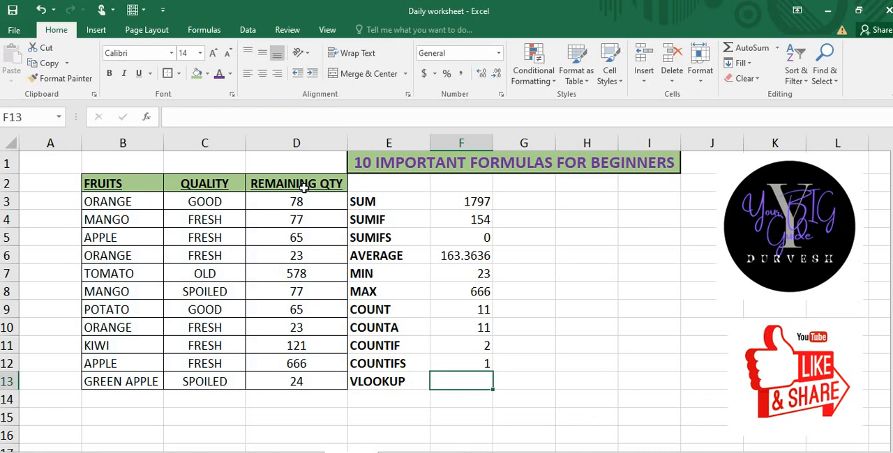
{"action": "type", "text": "=VL"}
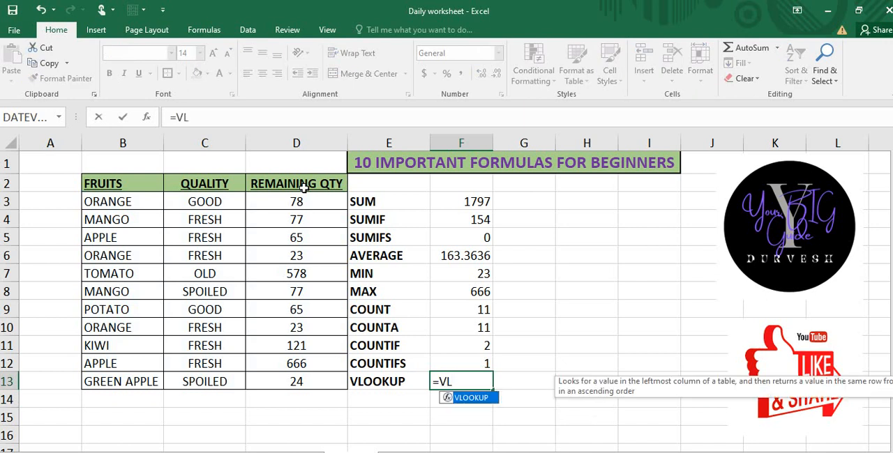
{"action": "key", "text": "Tab"}
{"action": "key", "text": "Left"}
{"action": "key", "text": "Left"}
{"action": "key", "text": "Left"}
Step: Set the table array of the VLOOKUP formula in cell F13 to the full table data, B3:D13
{"action": "key", "text": "Left"}
{"action": "type", "text": ","}
{"action": "key", "text": "Up"}
{"action": "key", "text": "Up"}
{"action": "key", "text": "Up"}
{"action": "key", "text": "Up"}
{"action": "key", "text": "Left"}
{"action": "key", "text": "Left"}
{"action": "key", "text": "Left"}
{"action": "key", "text": "Left"}
{"action": "key", "text": "Left"}
{"action": "key", "text": "Up"}
{"action": "key", "text": "Up"}
{"action": "key", "text": "Up"}
{"action": "key", "text": "Up"}
{"action": "key", "text": "Up"}
{"action": "key", "text": "Up"}
{"action": "key", "text": "Right"}
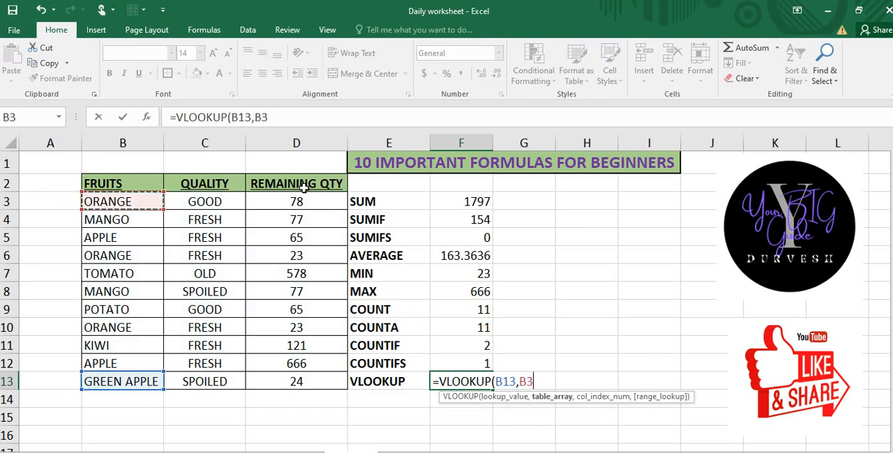
{"action": "key", "text": "shift+Right"}
{"action": "key", "text": "shift+Right"}
{"action": "key", "text": "ctrl+shift+Down"}
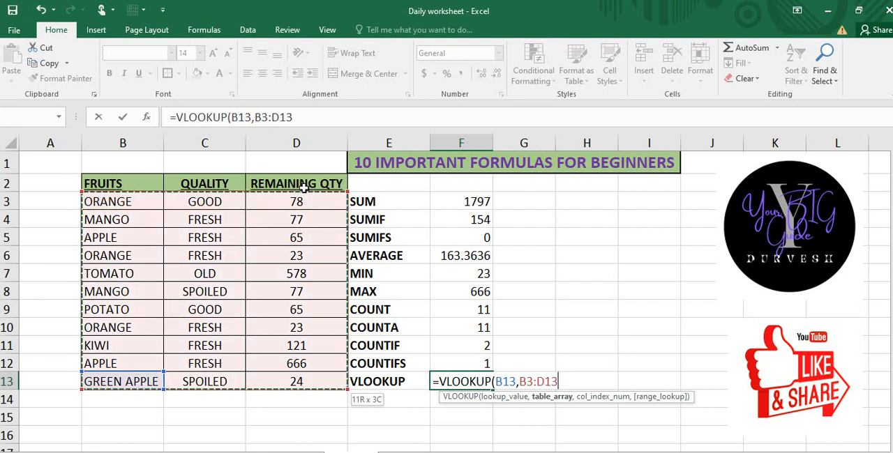
{"action": "type", "text": ","}
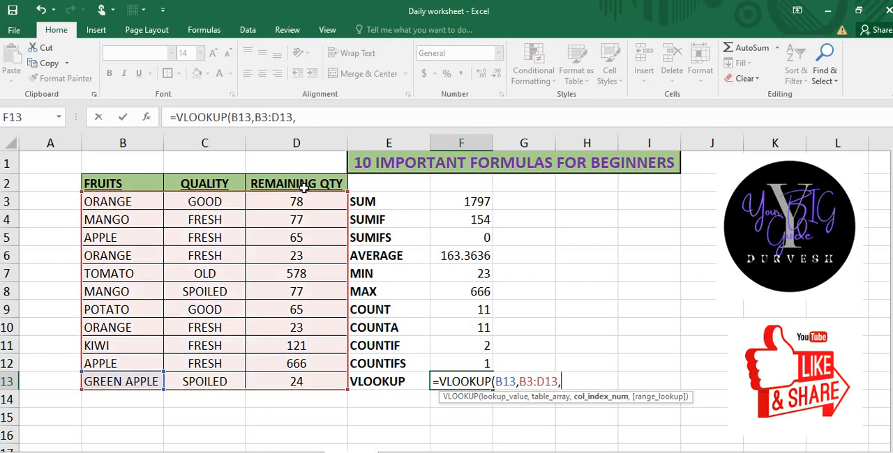
{"action": "type", "text": "3,0"}
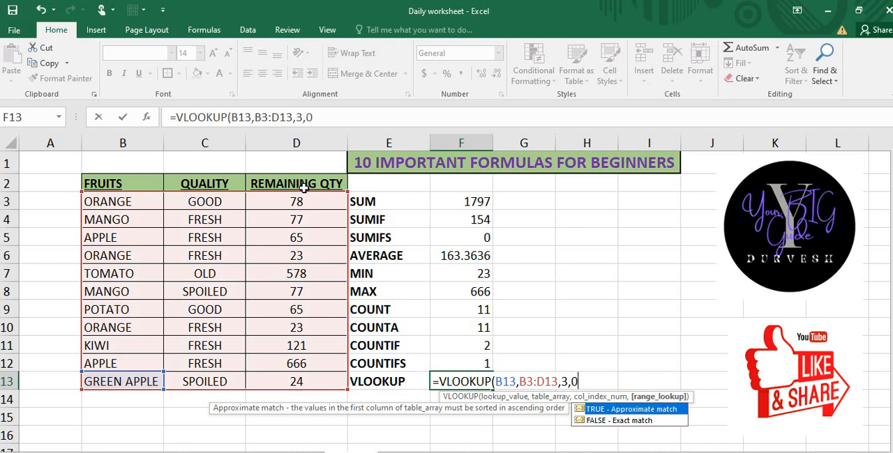
{"action": "type", "text": ")"}
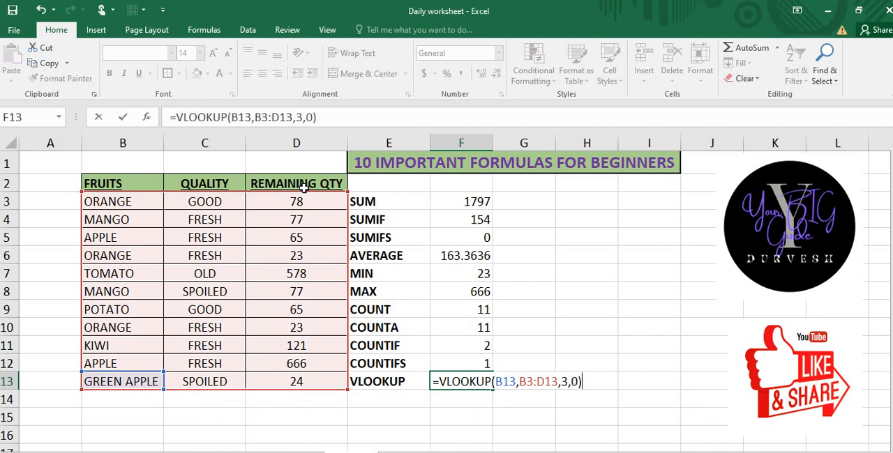
Step: Complete the VLOOKUP formula in cell F13 with column index 3 and range lookup 0, and compare its result with the GREEN APPLE row
{"action": "key", "text": "Return"}
{"action": "key", "text": "Up"}
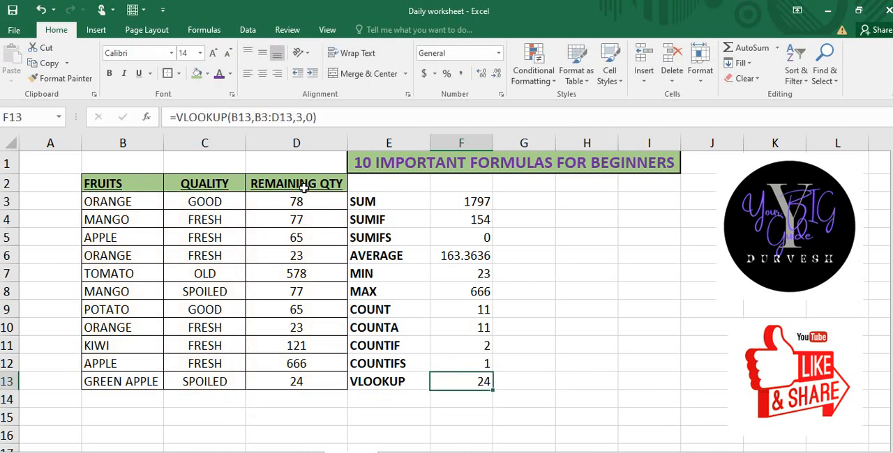
{"action": "key", "text": "Left"}
{"action": "key", "text": "Left"}
{"action": "key", "text": "Left"}
{"action": "key", "text": "Right"}
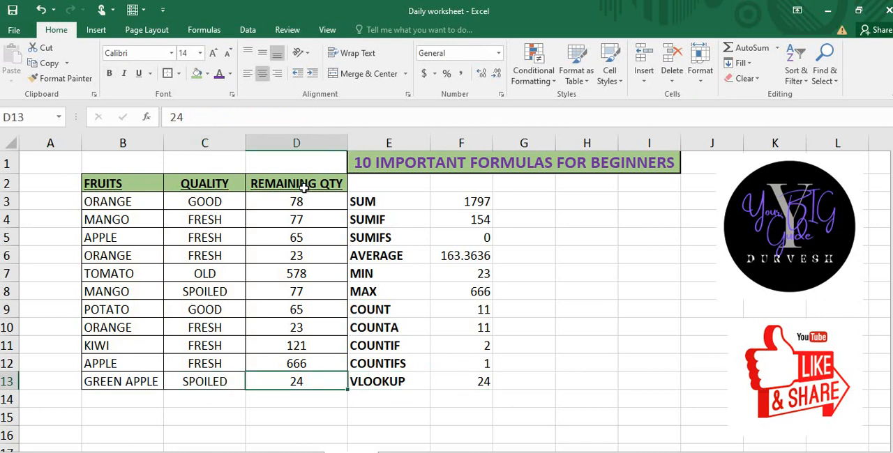
{"action": "key", "text": "Right"}
{"action": "key", "text": "Right"}
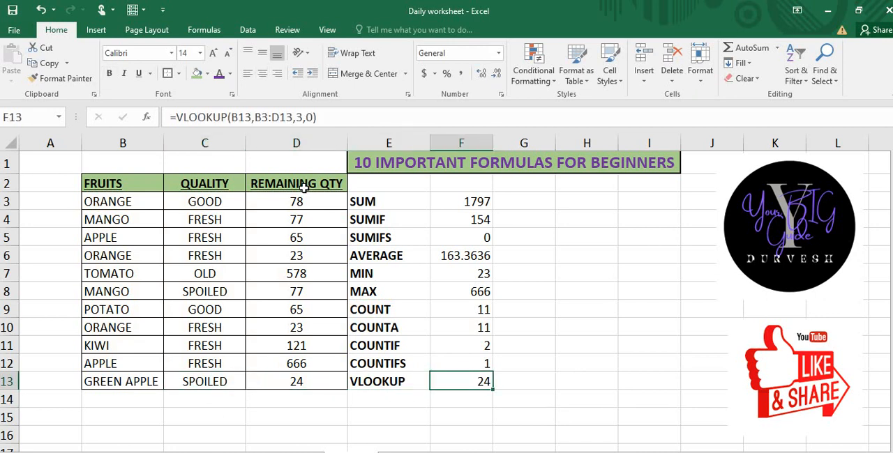
Step: Change the VLOOKUP lookup value in cell F13 to B7 and check the result against the tomato quantity in D7
{"action": "left_click", "coordinate": [250, 117]}
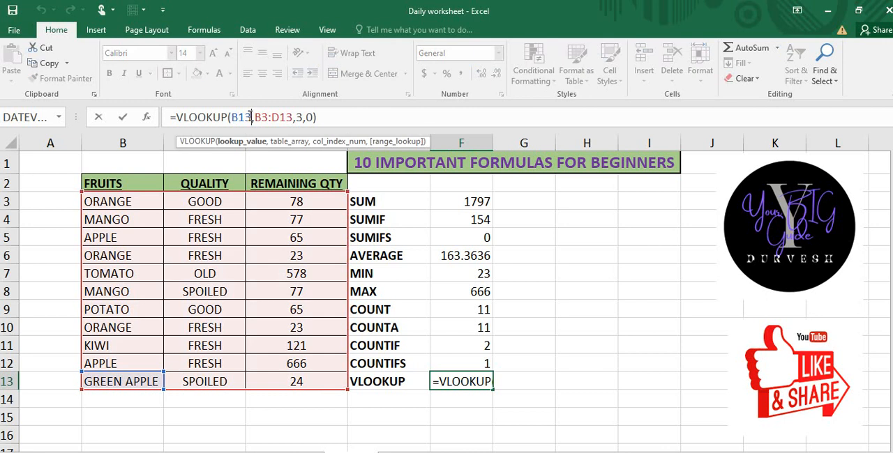
{"action": "key", "text": "BackSpace"}
{"action": "key", "text": "BackSpace"}
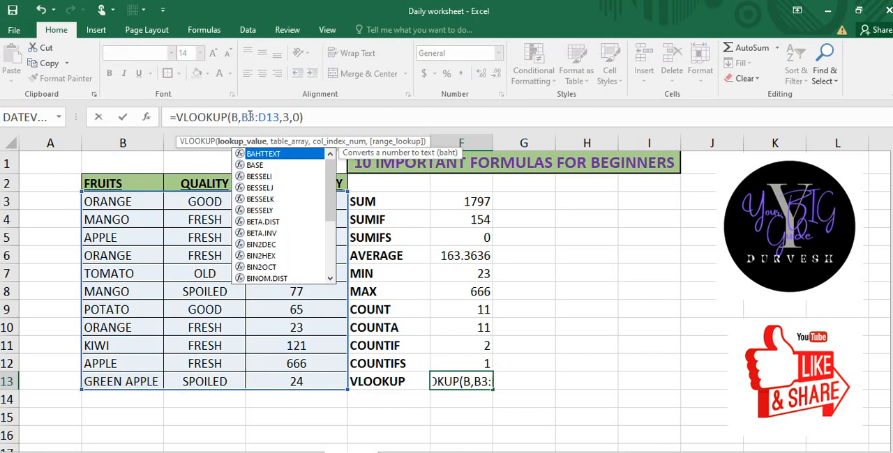
{"action": "type", "text": "7"}
{"action": "key", "text": "Return"}
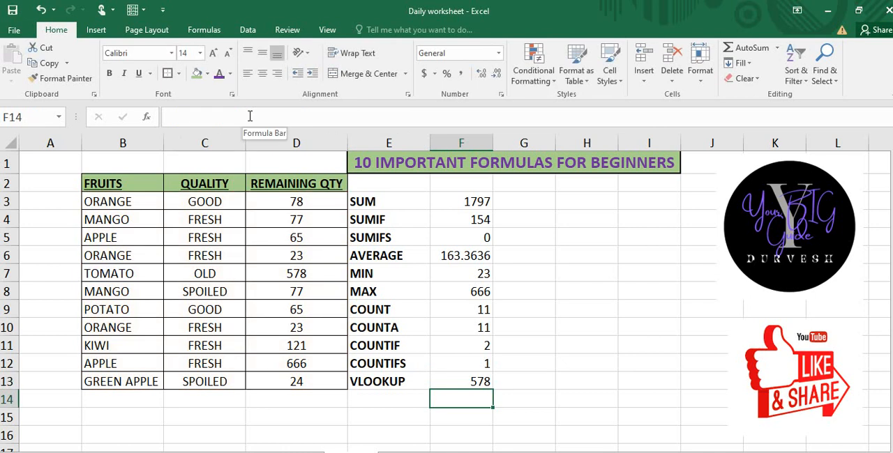
{"action": "left_click", "coordinate": [299, 273]}
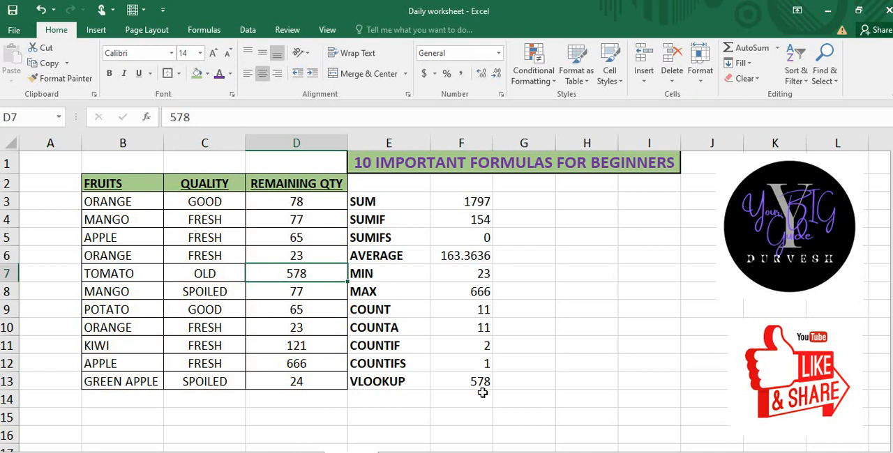
Step: Enter the formula =NOW() in cell H4 to return the current date and time
{"action": "left_click", "coordinate": [566, 228]}
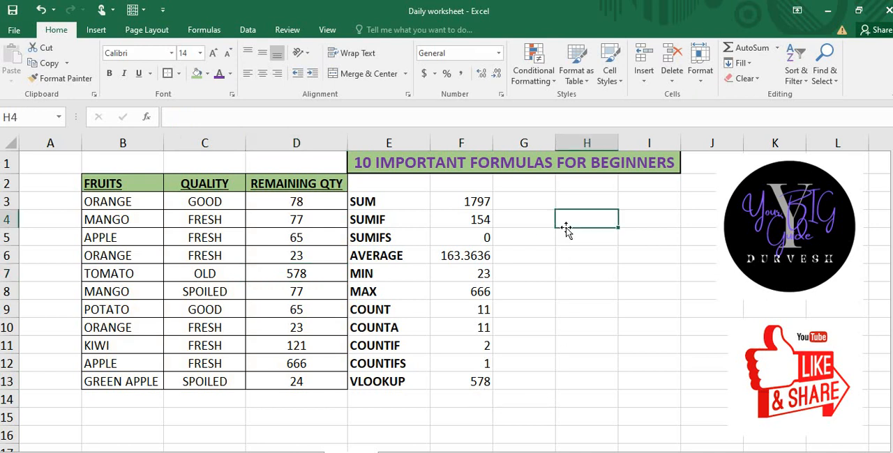
{"action": "type", "text": "="}
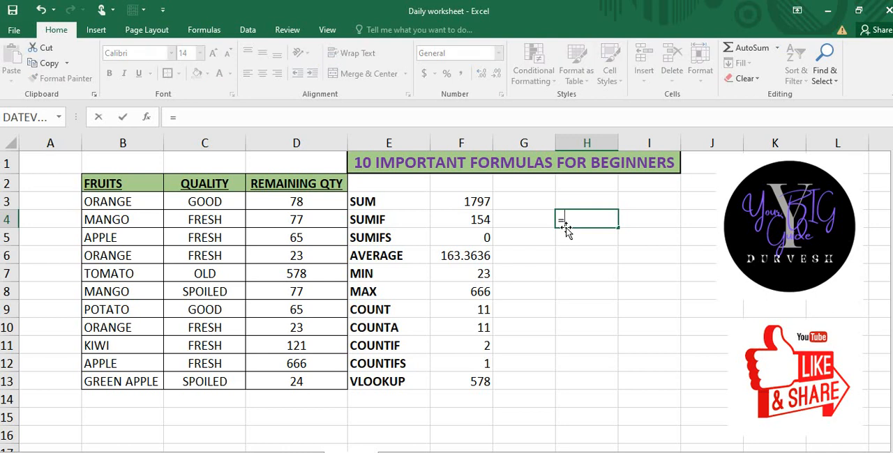
{"action": "type", "text": "NOW()"}
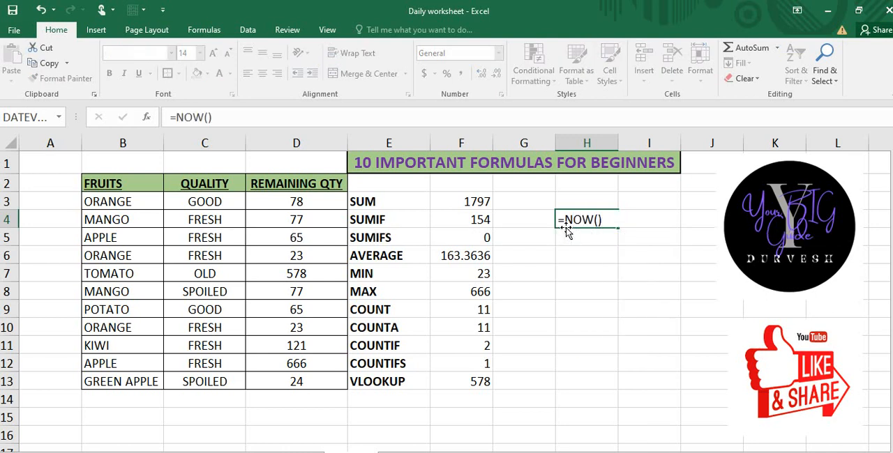
{"action": "key", "text": "Return"}
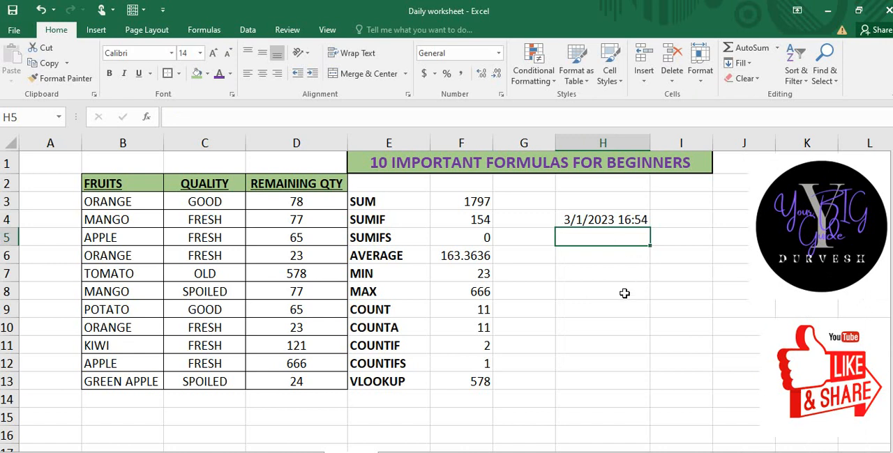
Step: Enter the formula =TODAY() in cell H5 and review the formula in that cell
{"action": "type", "text": "=TODAY"}
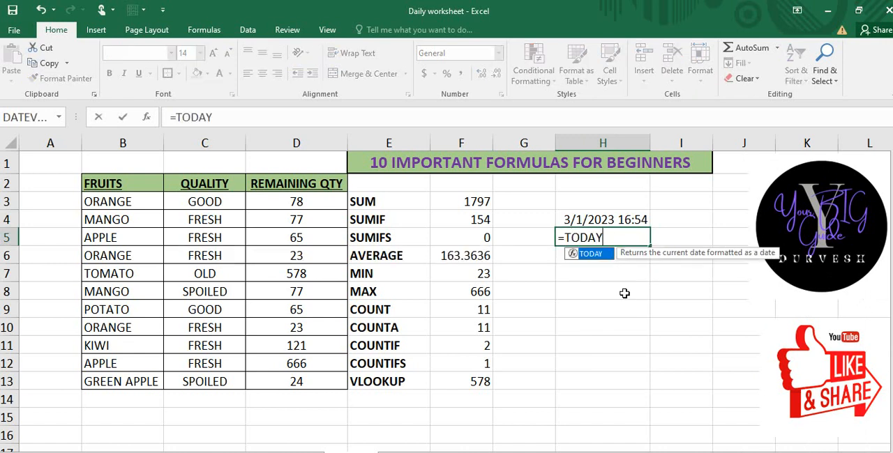
{"action": "type", "text": "()"}
{"action": "key", "text": "Return"}
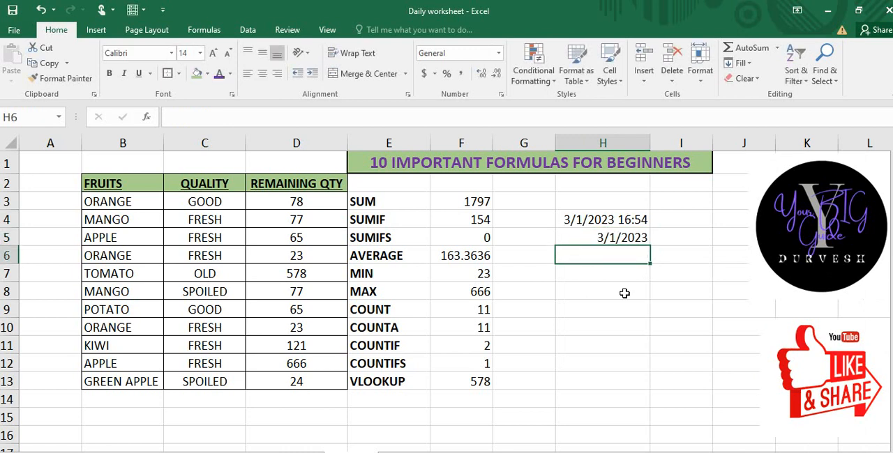
{"action": "key", "text": "Up"}
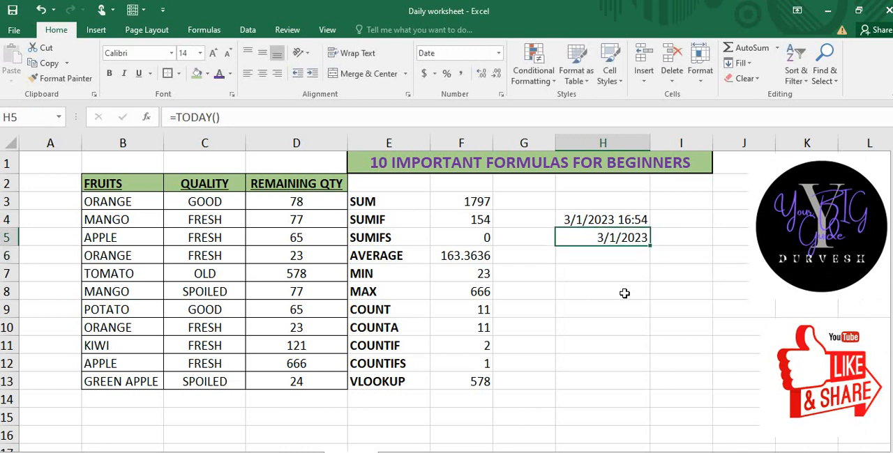
Step: Insert the current date as a static value in cell H6 and the current time as a static value in cell H7
{"action": "key", "text": "Down"}
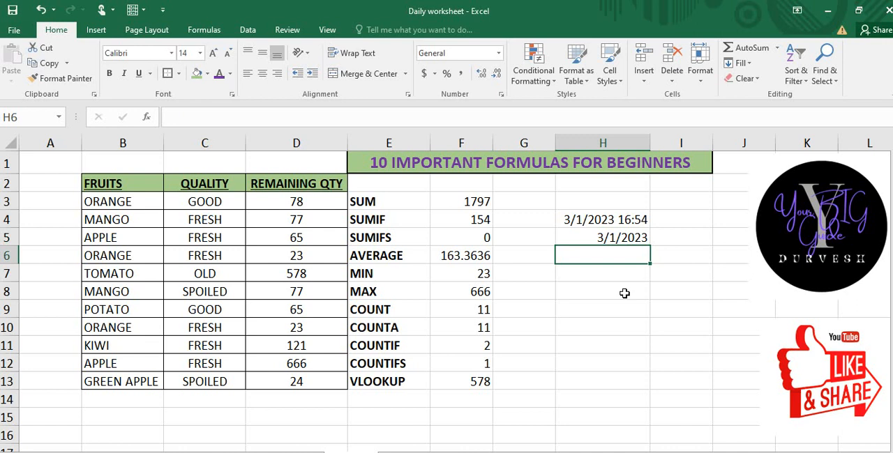
{"action": "key", "text": "ctrl+semicolon"}
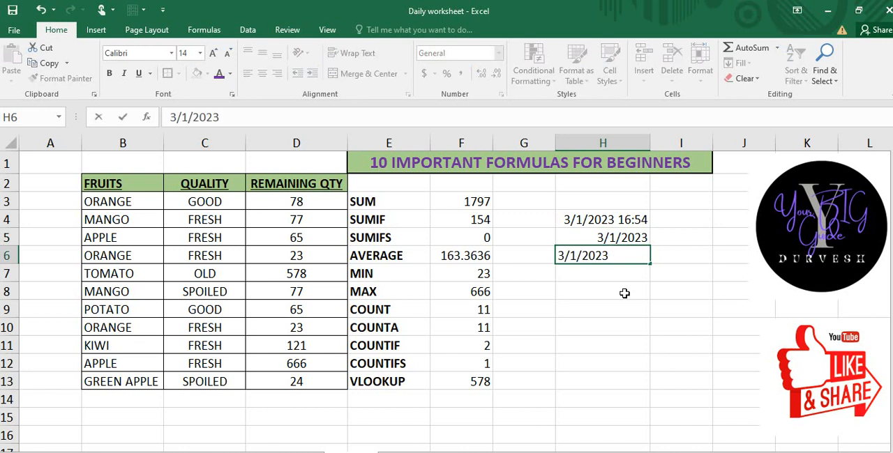
{"action": "key", "text": "Return"}
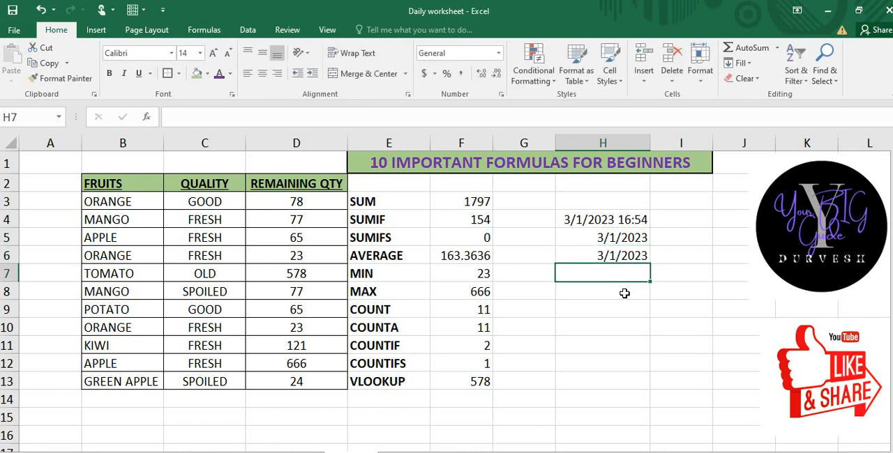
{"action": "key", "text": "ctrl+shift+semicolon"}
{"action": "key", "text": "Return"}
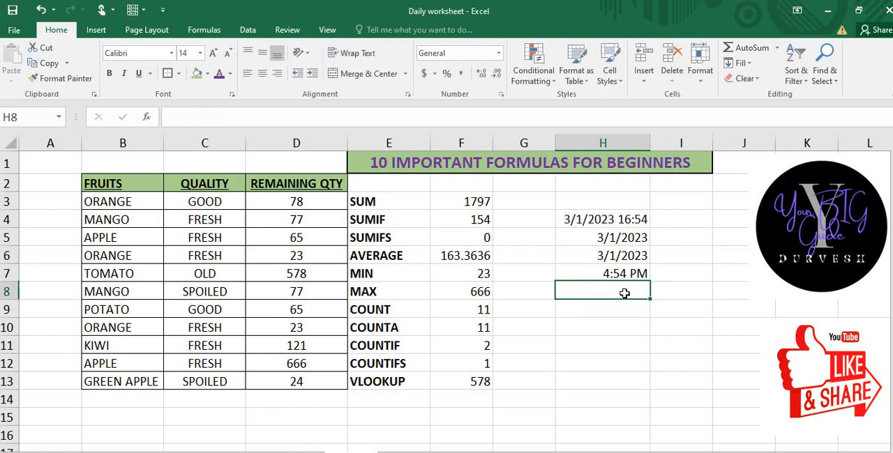